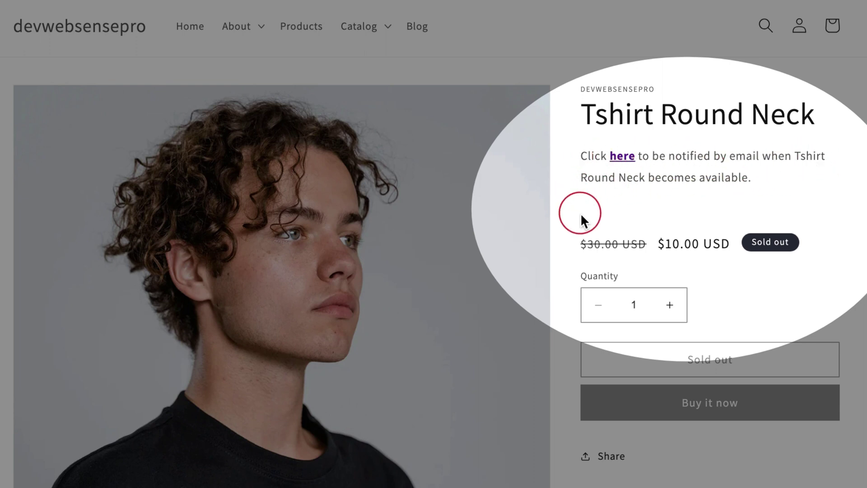
Reveal the back-in-stock form on the Tshirt Round Neck page, noting its address and title.
left_click(624, 156)
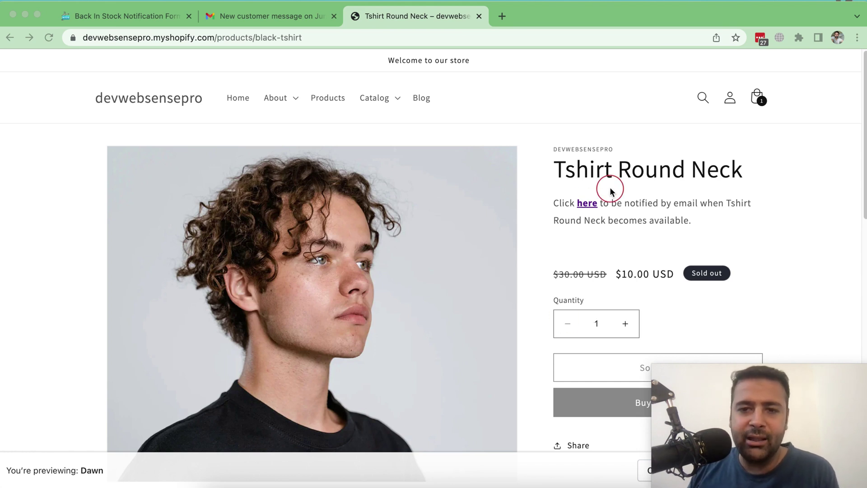
left_click(564, 204)
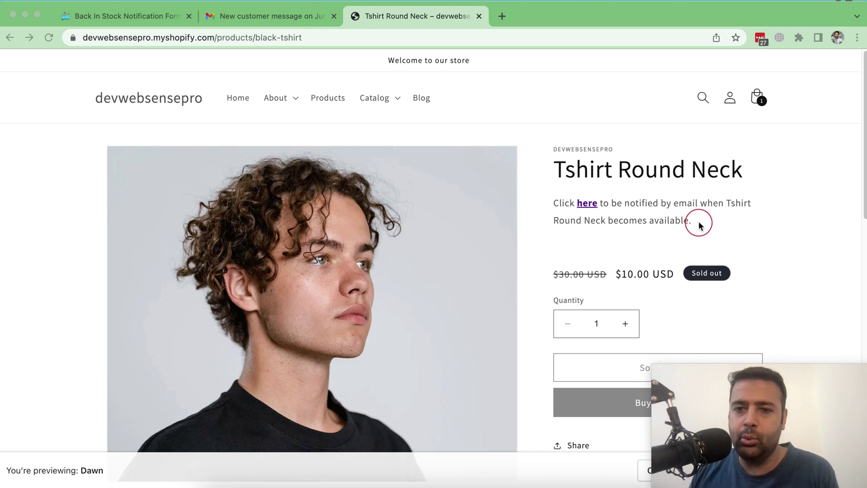
key("super+l")
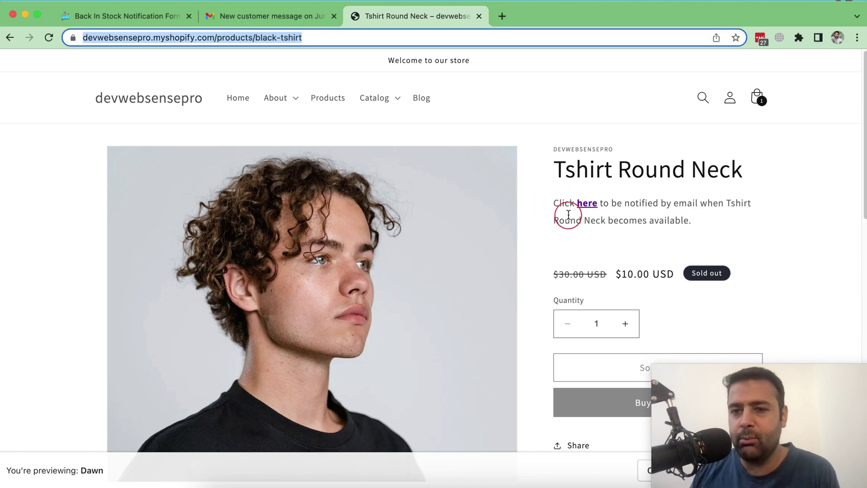
left_click_drag(563, 169, 742, 173)
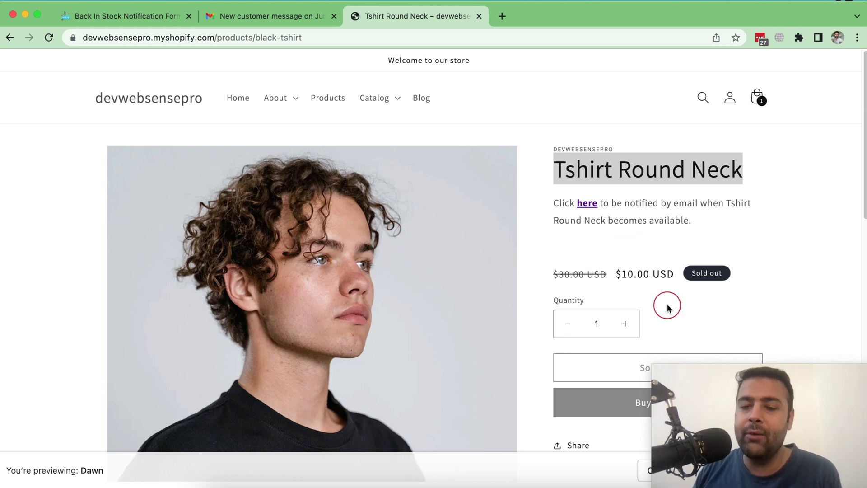
Enter a test email in the back-in-stock form and send the notification request.
left_click(587, 205)
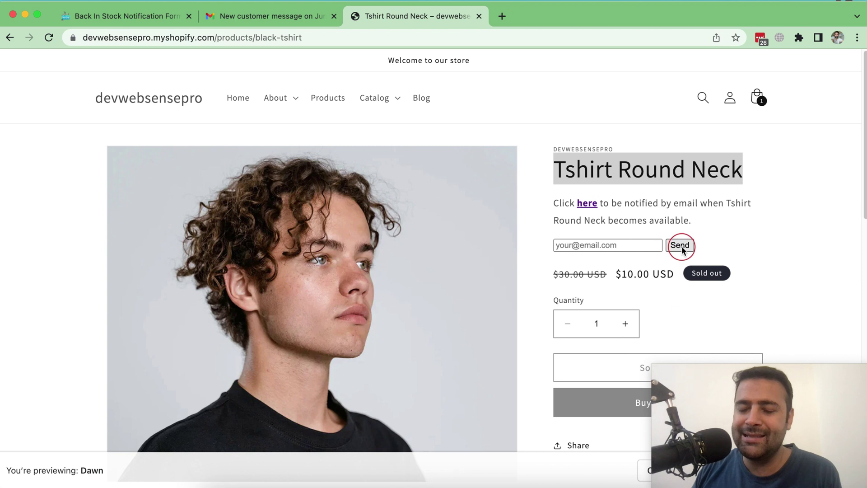
left_click(603, 251)
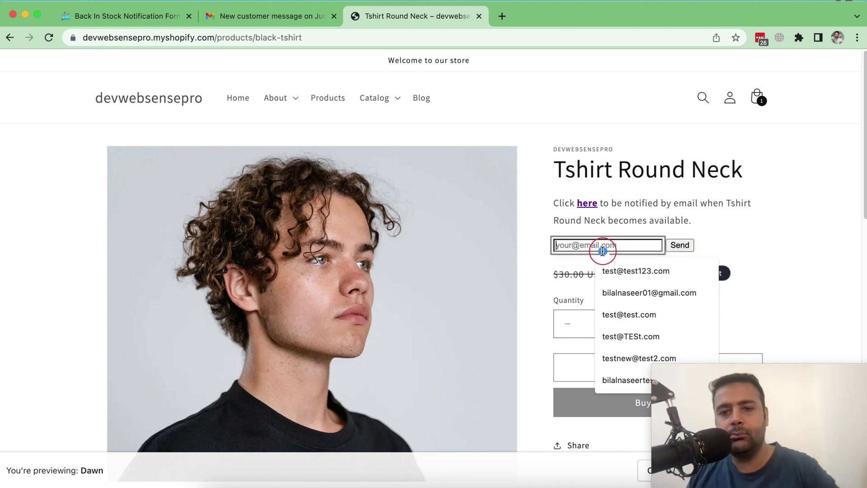
type("test")
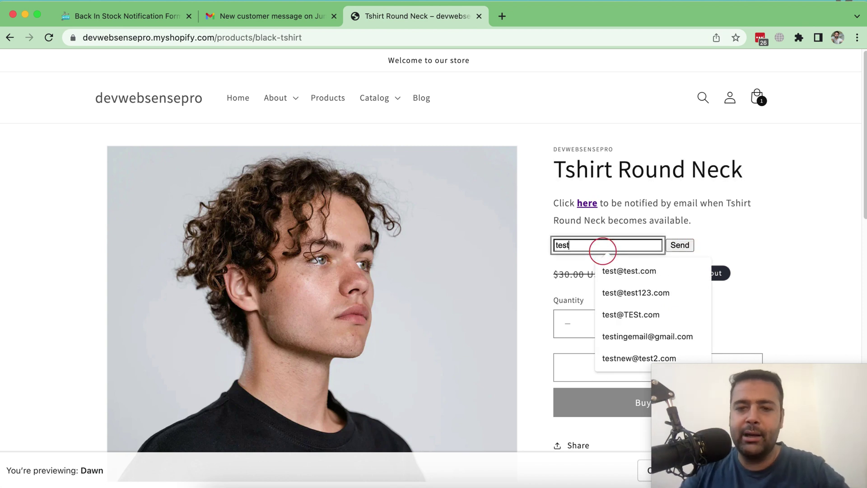
type("in")
type("g123")
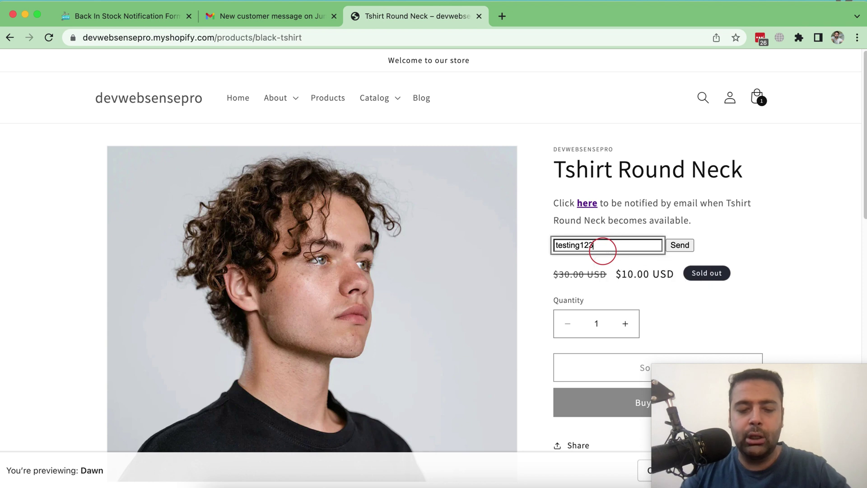
type("om")
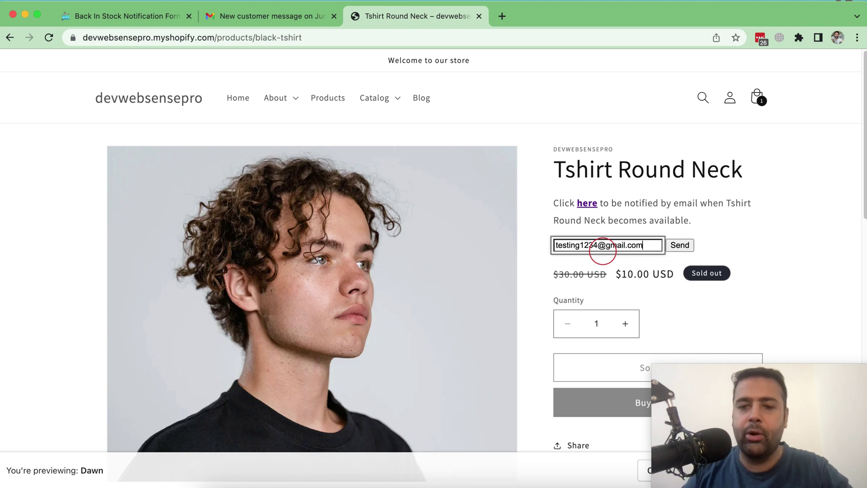
left_click(683, 248)
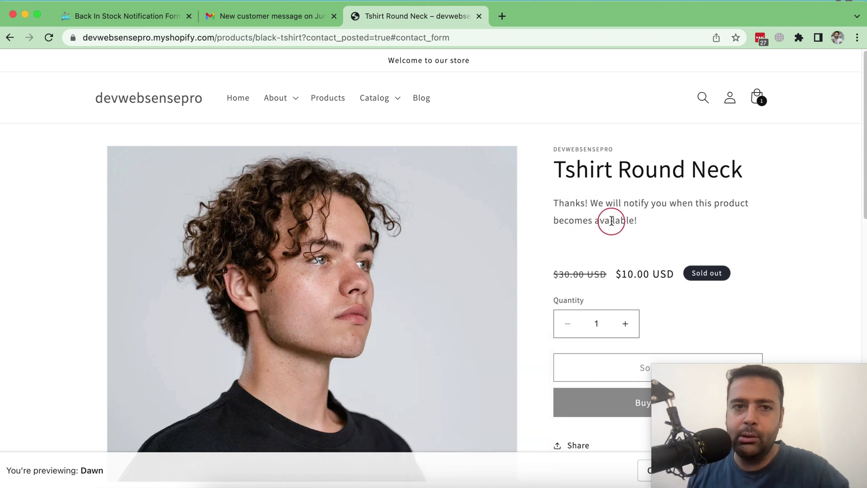
Read Gmail's 5:29 pm customer message showing the notify request and test email, then return to the tutorial.
left_click(283, 16)
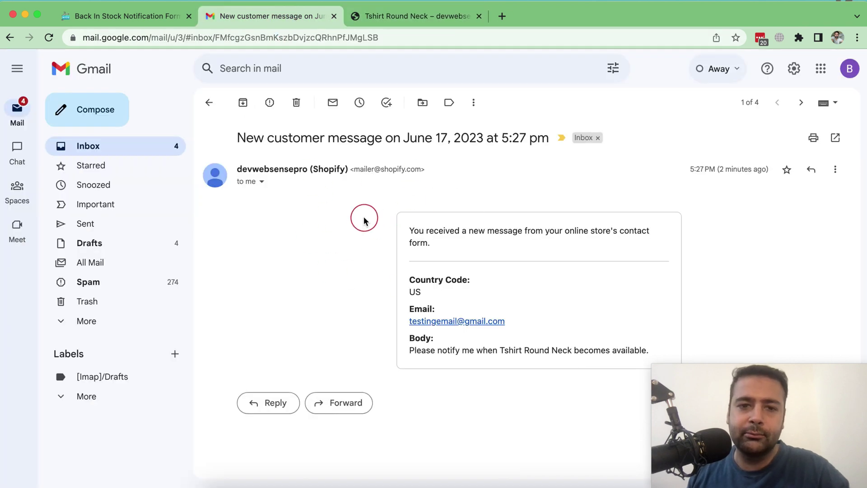
left_click_drag(413, 232, 436, 267)
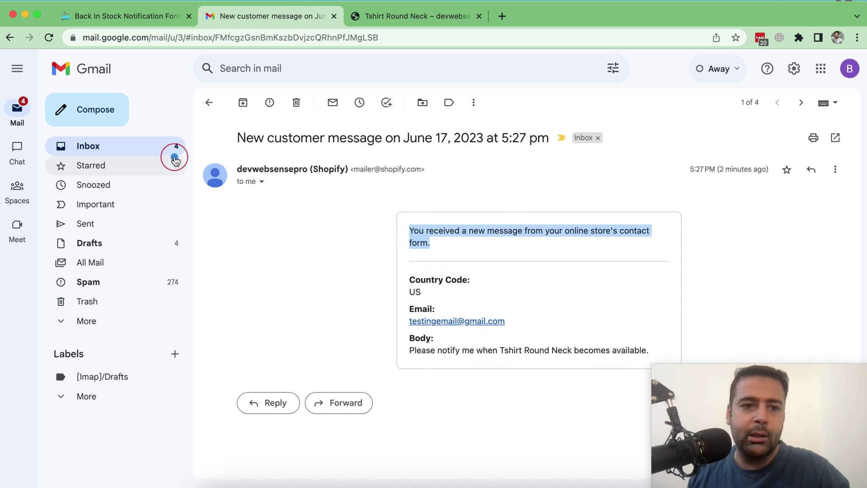
left_click(171, 149)
left_click(409, 165)
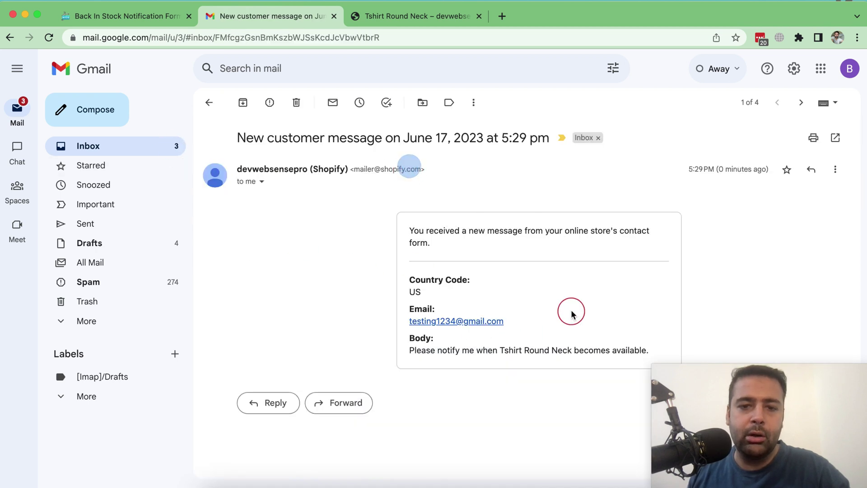
left_click_drag(409, 351, 626, 353)
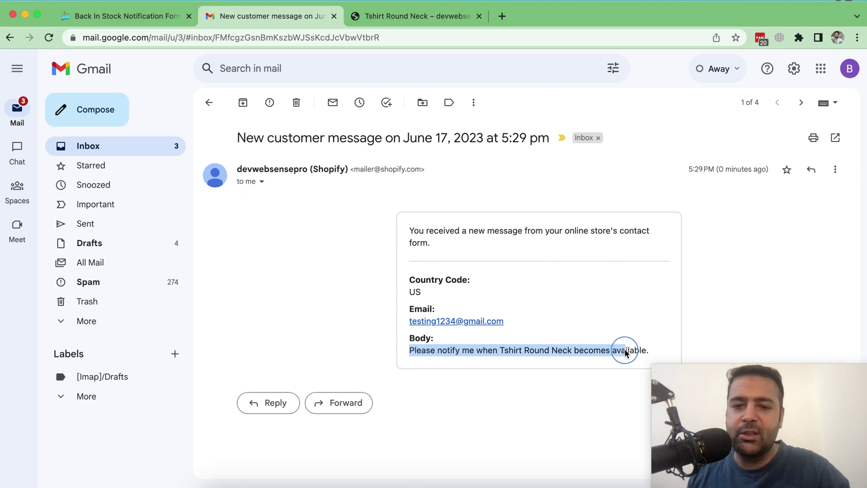
left_click_drag(512, 324, 415, 323)
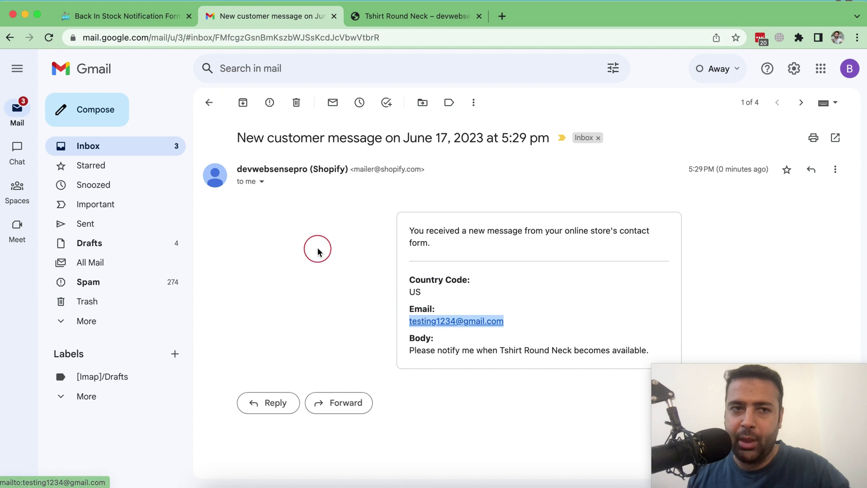
left_click(144, 18)
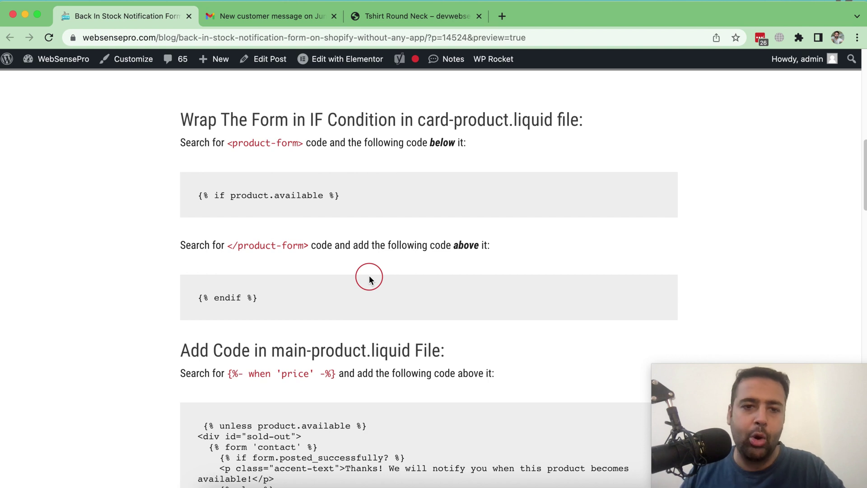
Load the store's /admin address in a new tab and go to Online Store Themes.
left_click(411, 18)
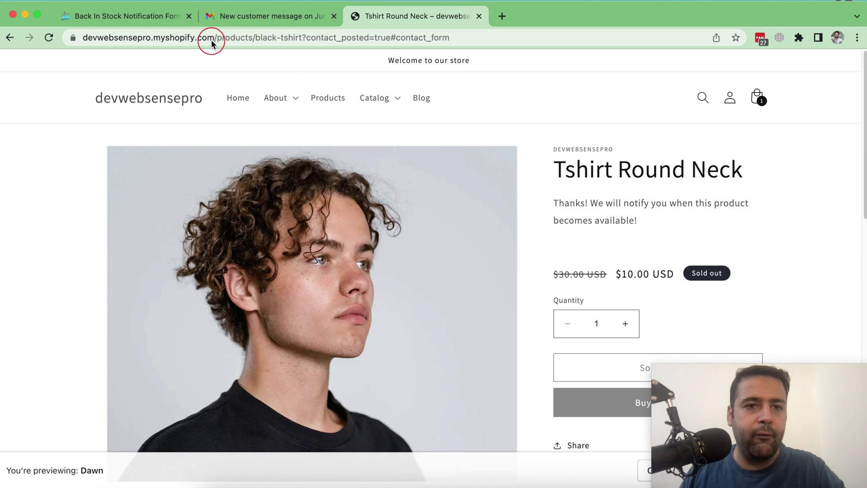
left_click_drag(215, 41, 83, 40)
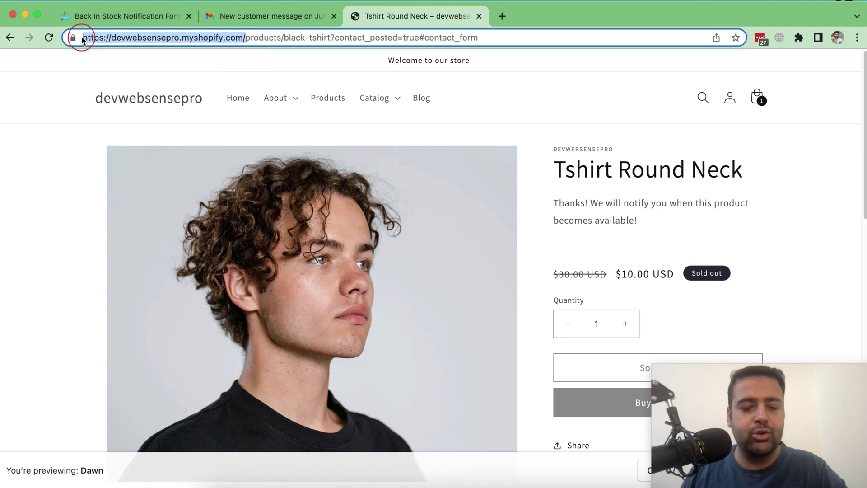
key("super+c")
key("super+t")
key("super+v")
type("w")
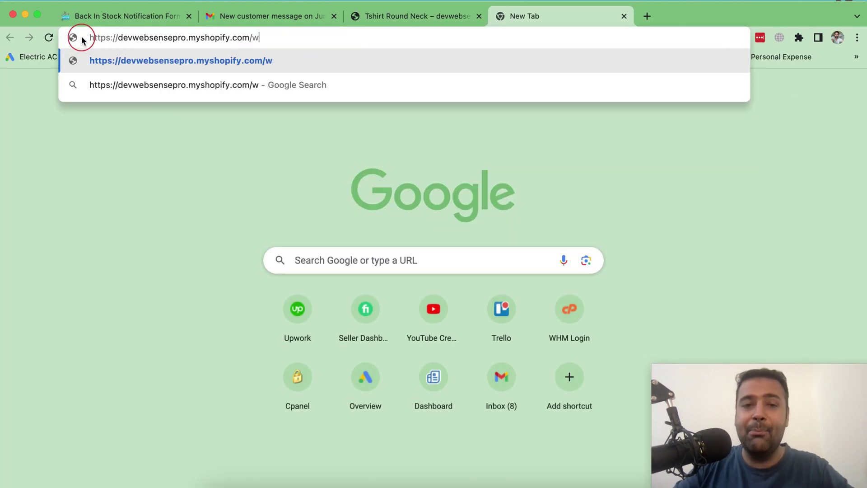
key("BackSpace")
type("admin")
key("Return")
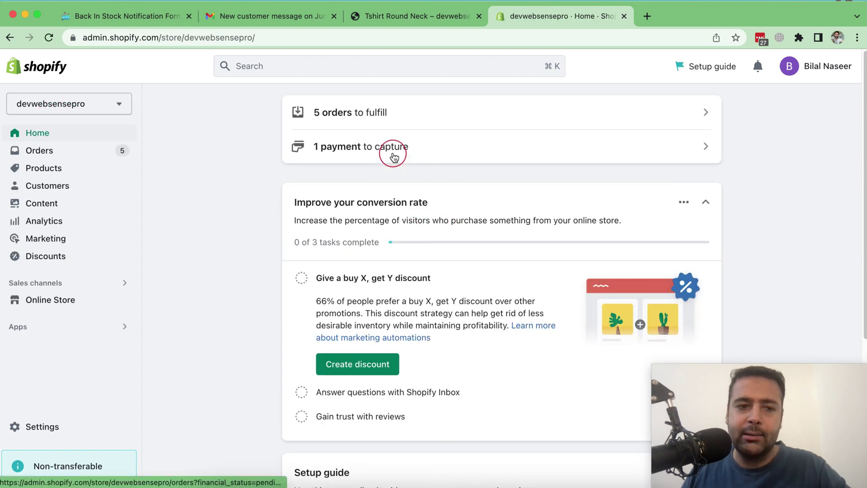
left_click(66, 310)
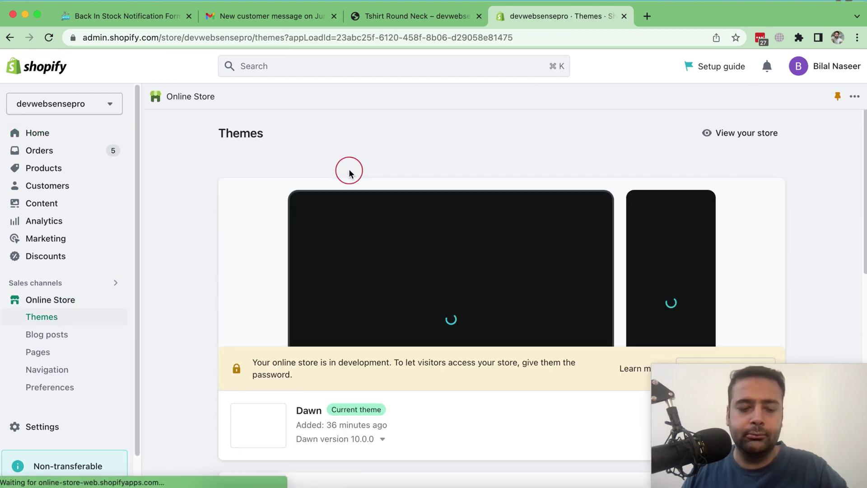
Review the tutorial and the product page's email notification form.
scroll(516, 170, "down", 5)
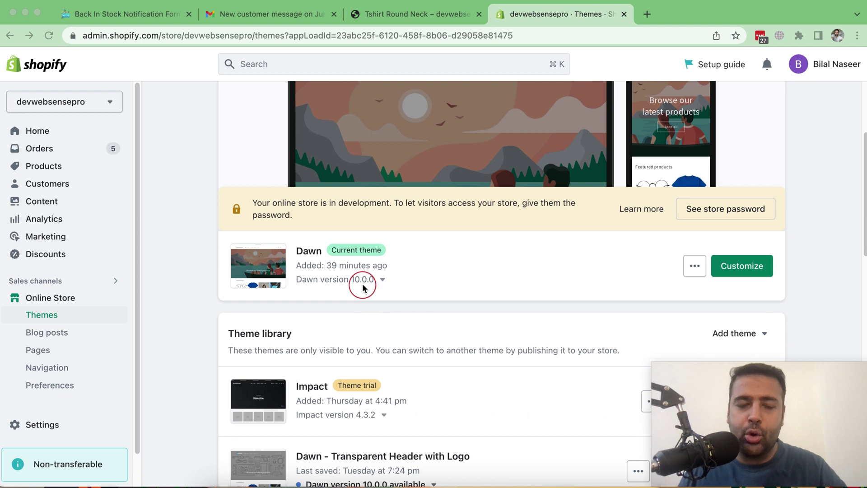
left_click(138, 18)
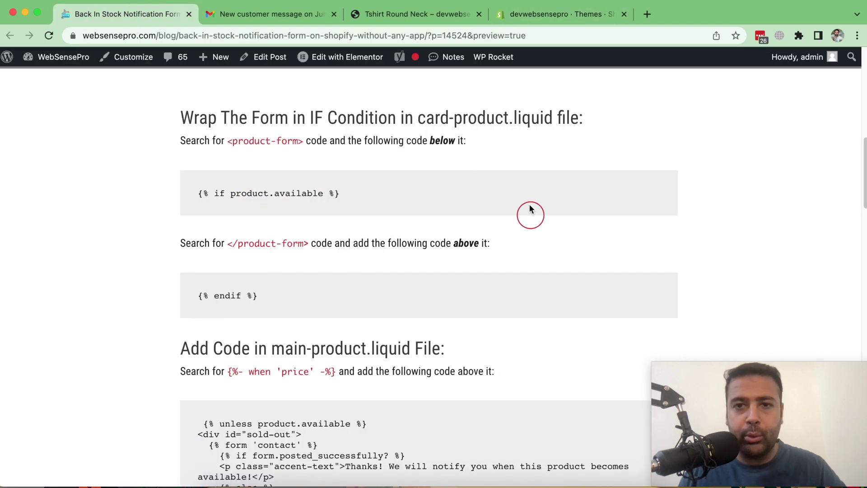
left_click(418, 16)
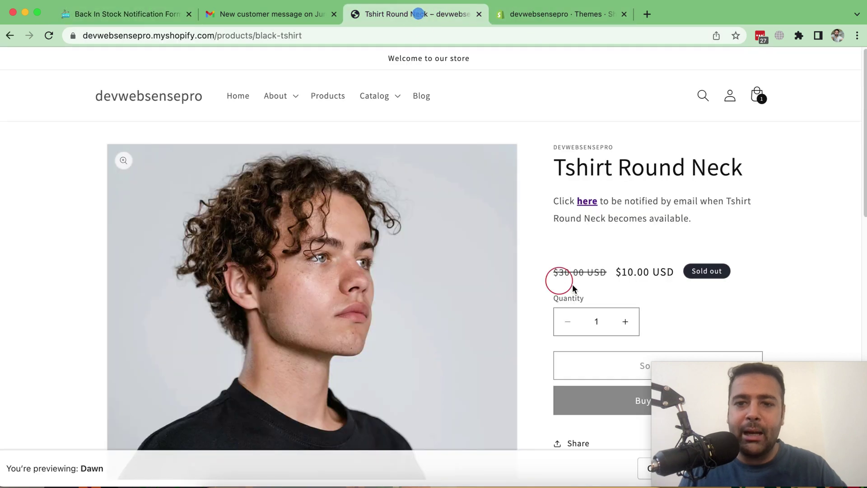
left_click(583, 201)
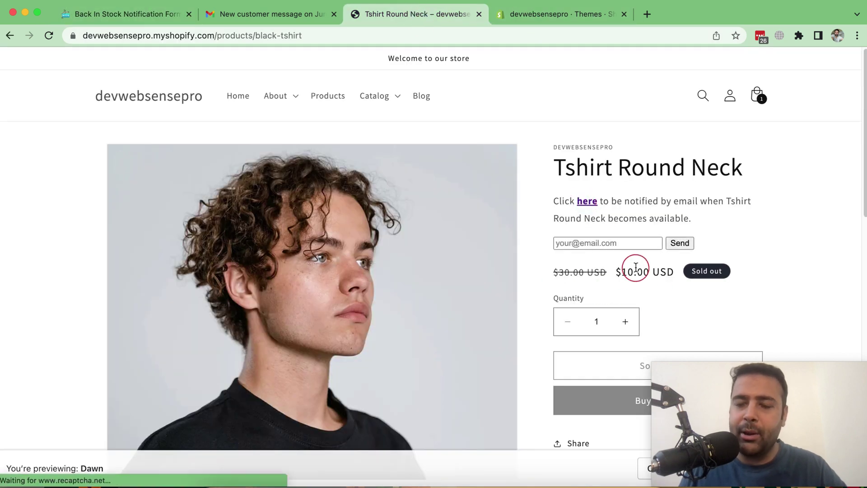
Return to the Themes page and scroll down to the theme library.
left_click(545, 19)
scroll(548, 196, "down", 4)
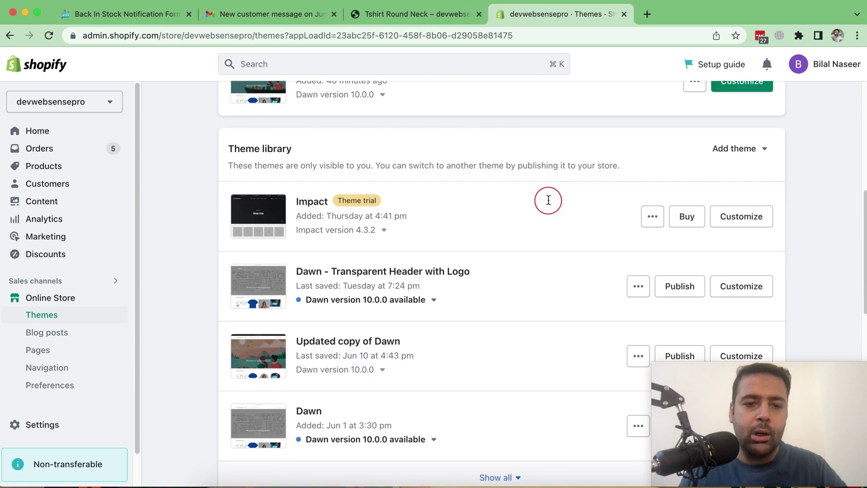
scroll(548, 198, "down", 1)
scroll(547, 199, "down", 4)
scroll(519, 253, "down", 2)
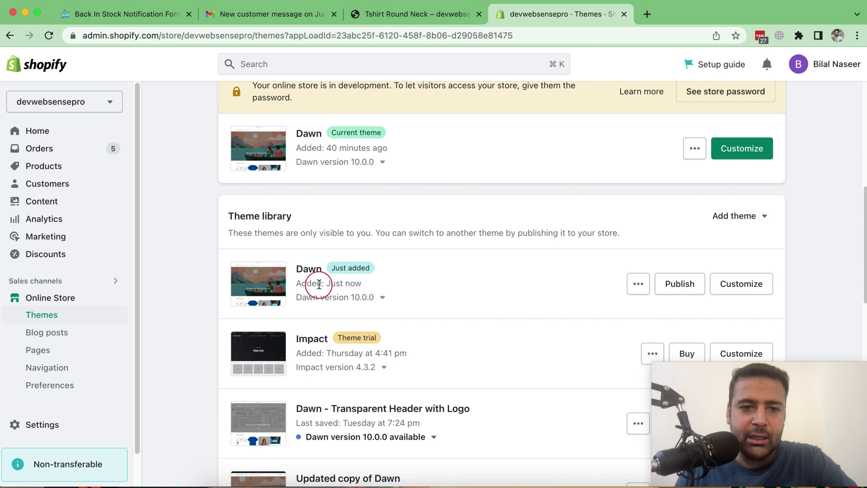
Publish the just-added Dawn theme to replace the current one, then open the current Dawn theme's actions.
left_click(673, 293)
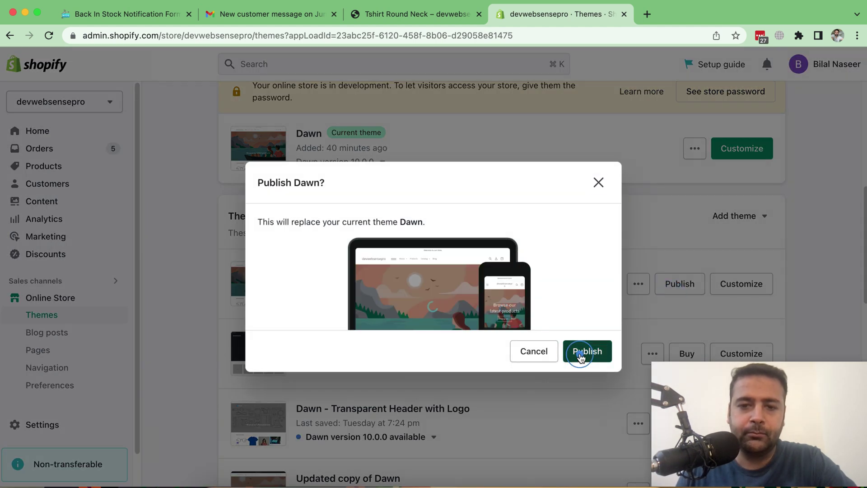
left_click(581, 358)
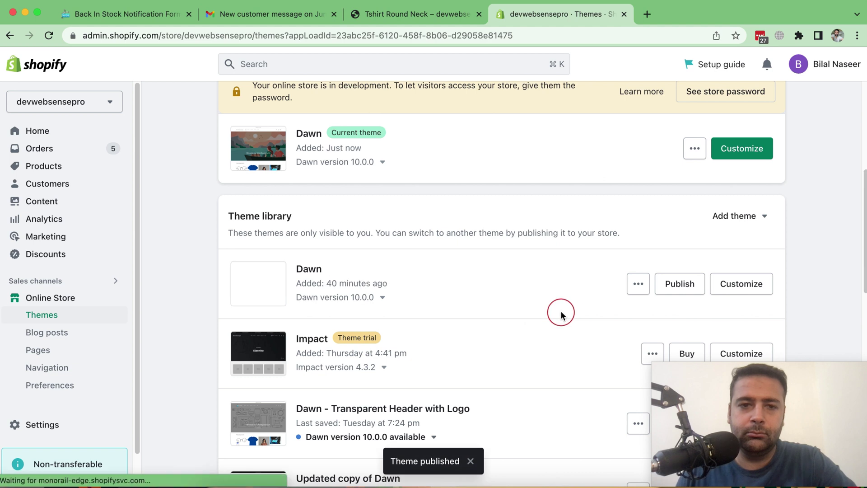
scroll(560, 312, "up", 6)
scroll(519, 280, "down", 2)
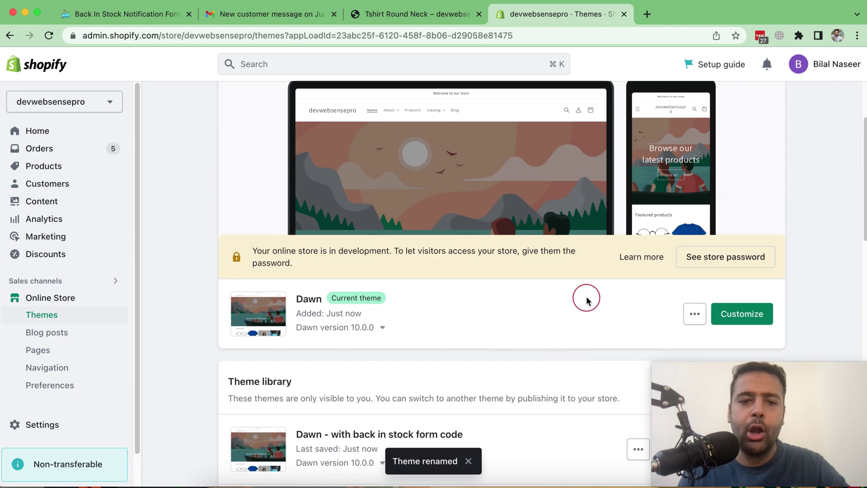
scroll(586, 300, "down", 2)
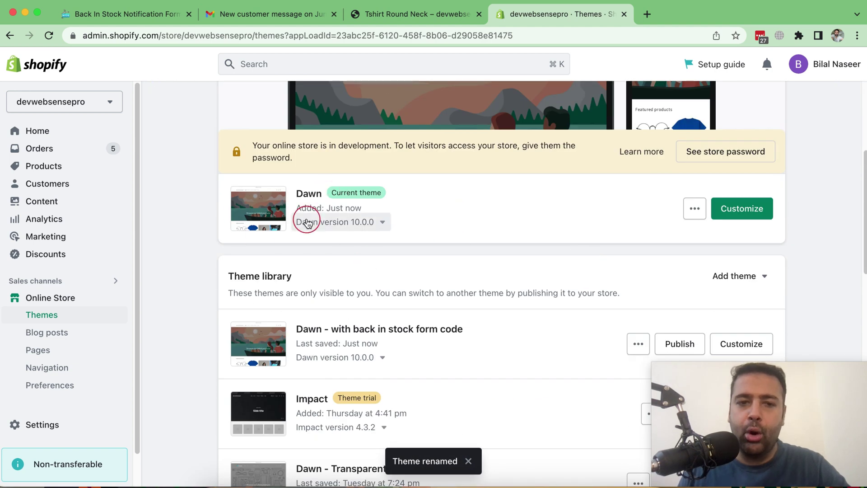
scroll(698, 189, "down", 2)
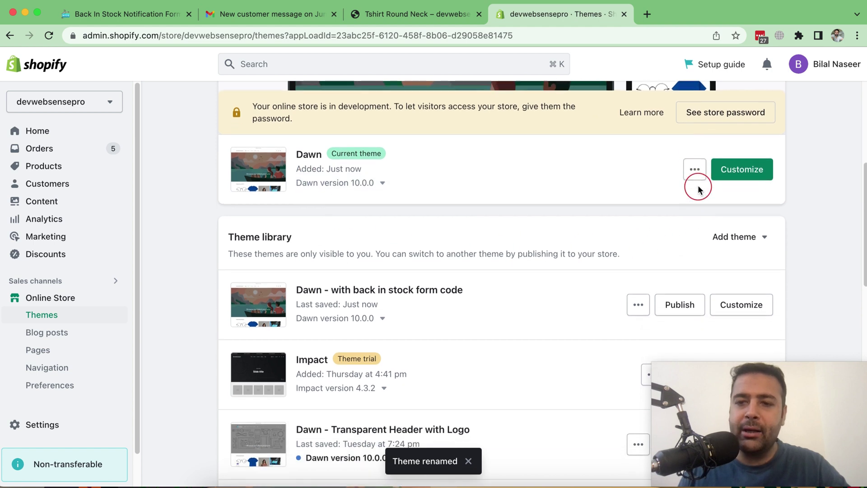
left_click(696, 147)
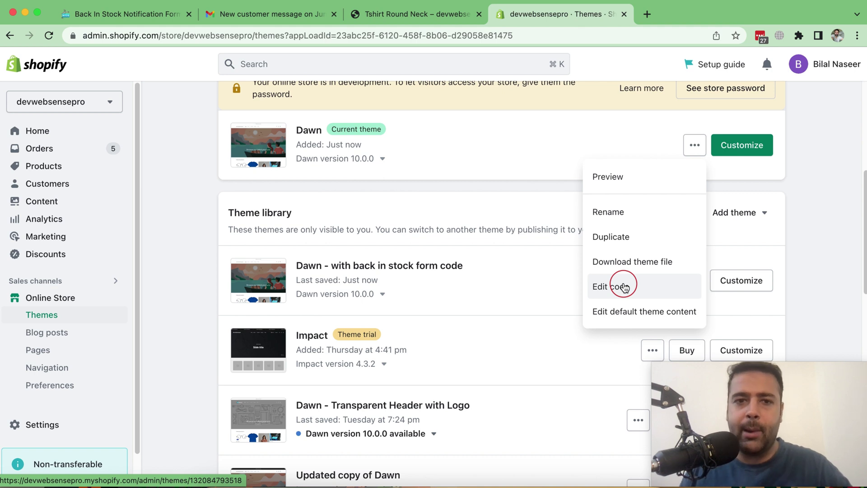
Open Dawn's code editor and load snippets/card-product.liquid via a 'card-pro' file search.
left_click(624, 287)
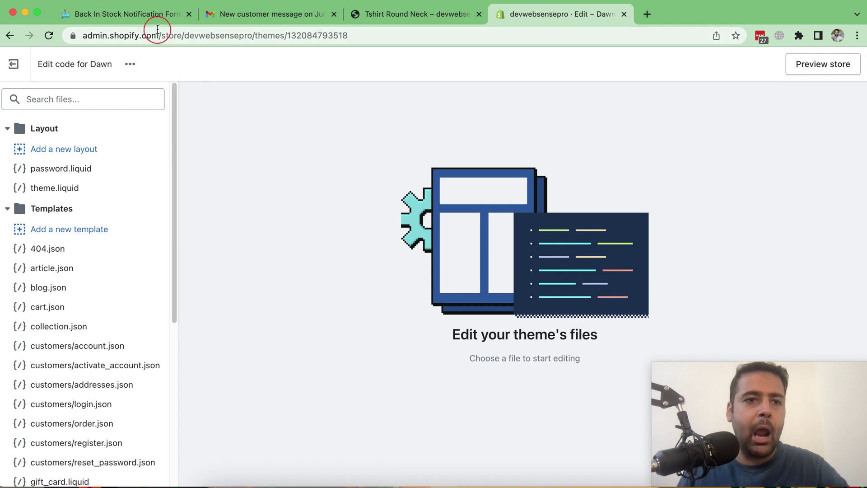
left_click(149, 17)
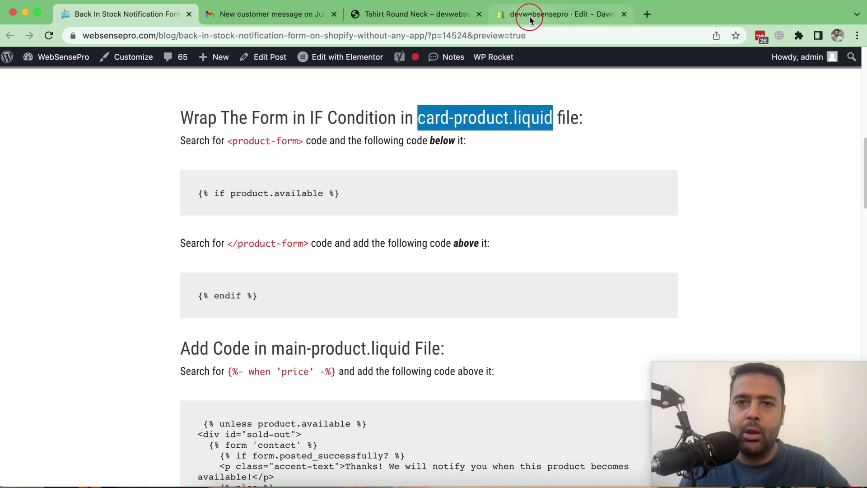
left_click(558, 14)
left_click(42, 100)
type("car")
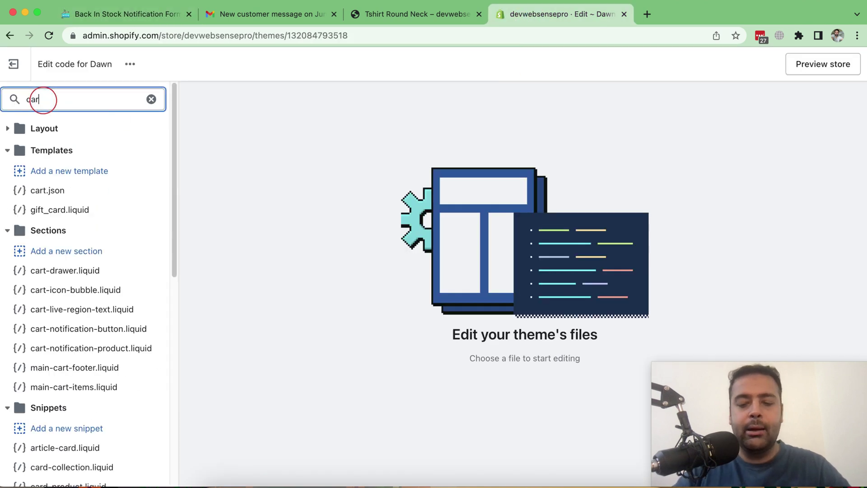
type("d-pro")
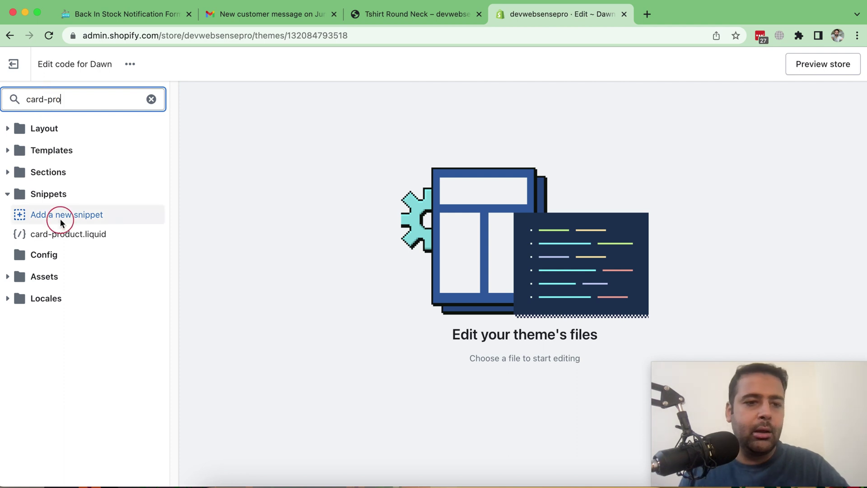
left_click(54, 234)
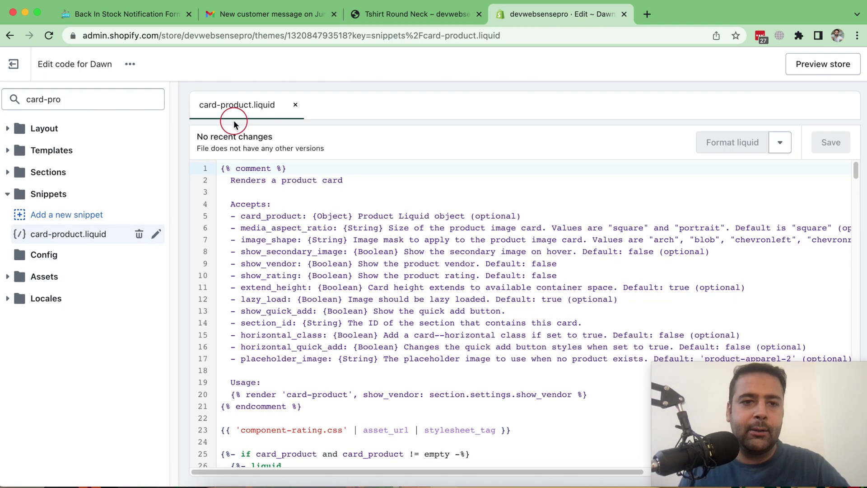
Copy the <product-form> search text from the tutorial and return to the code.
left_click(150, 20)
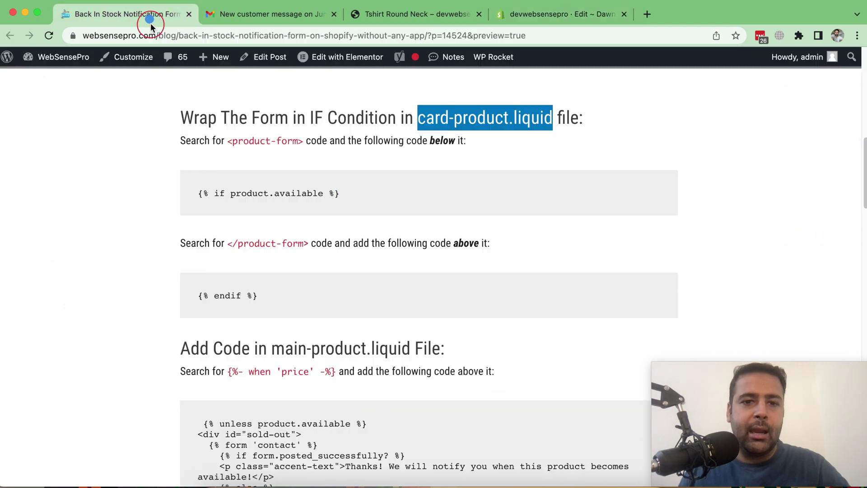
left_click(229, 142)
left_click_drag(229, 142, 303, 141)
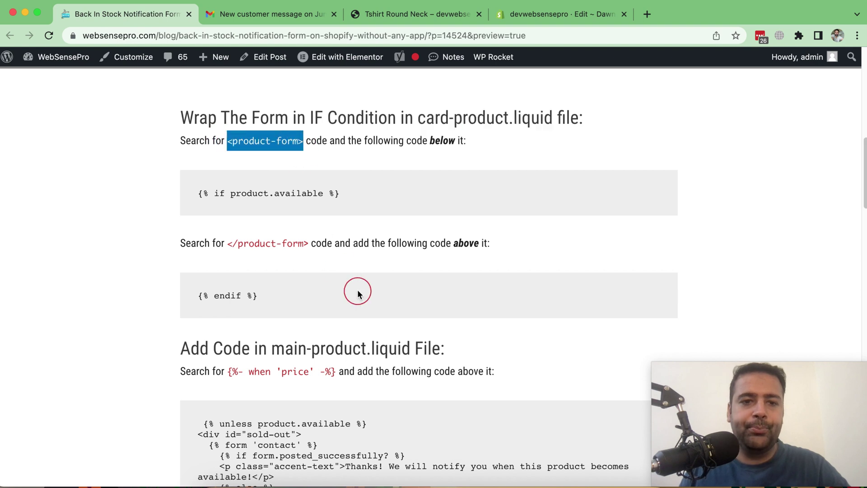
left_click(558, 25)
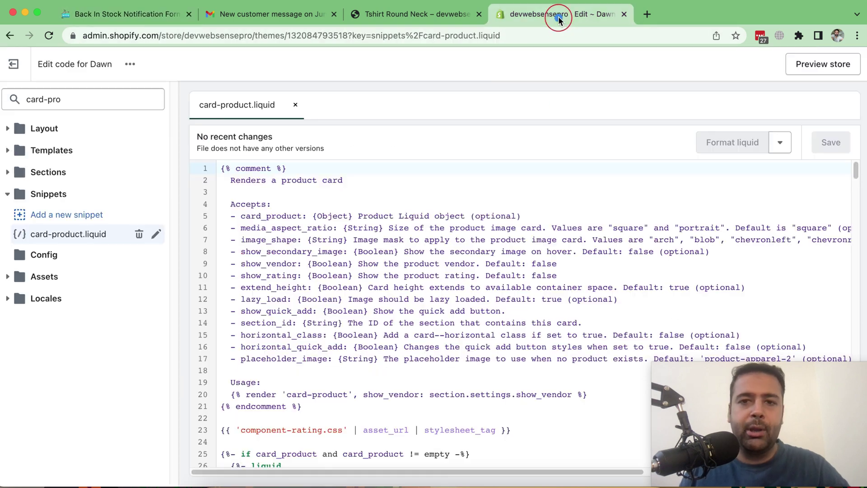
left_click(389, 334)
Find <product-form> in card-product.liquid and add a blank line after it.
key("cmd+f")
type("<product-form>")
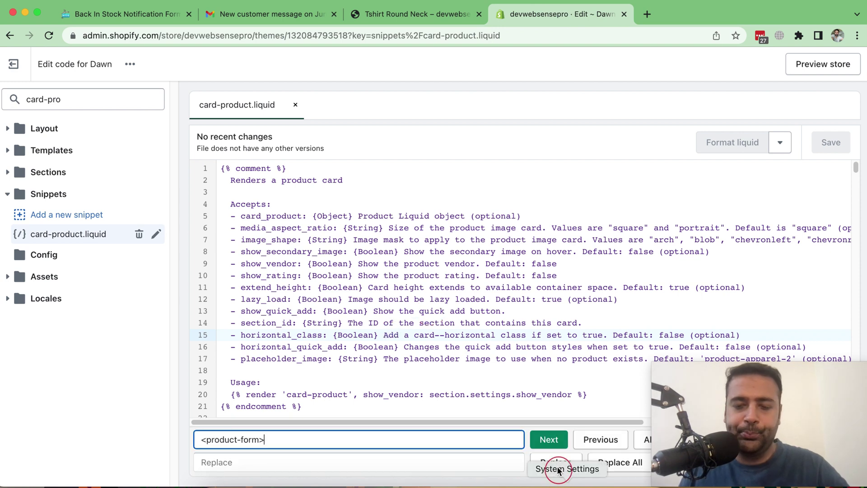
left_click(549, 439)
scroll(490, 244, "down", 2)
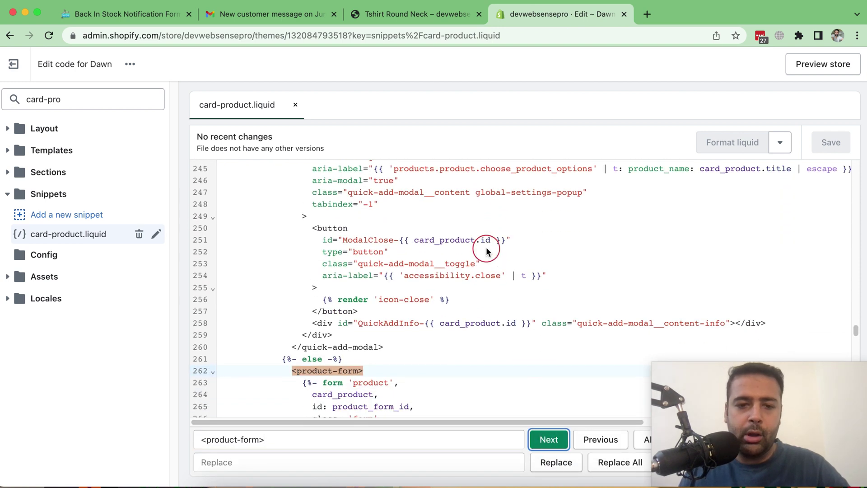
scroll(490, 249, "down", 1)
scroll(407, 262, "down", 4)
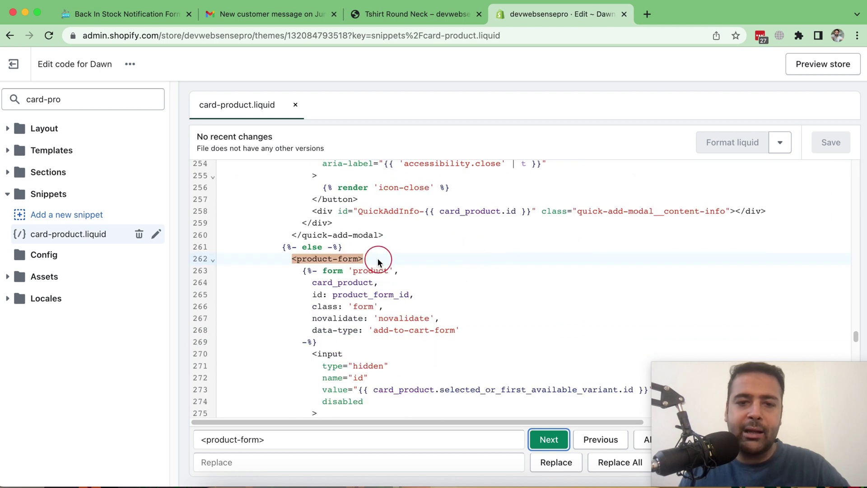
left_click(378, 261)
key("Escape")
key("Return")
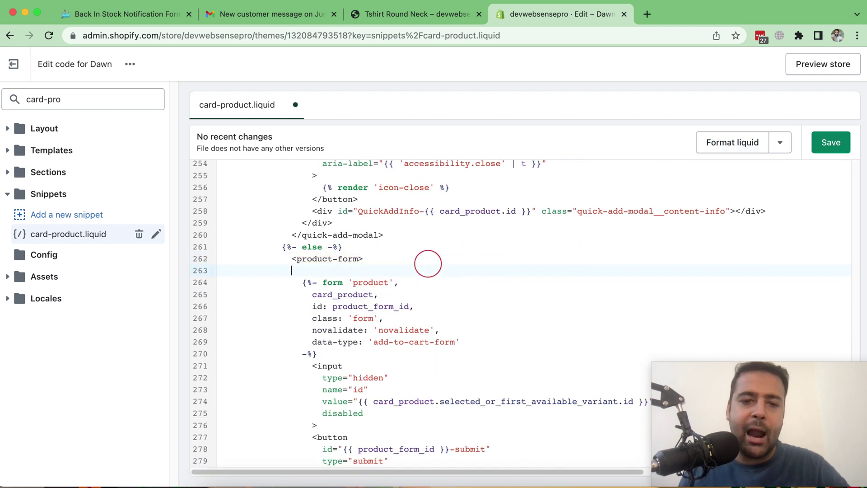
Paste {% if product.available %} from the tutorial onto line 263, then scroll toward </product-form>.
left_click(129, 14)
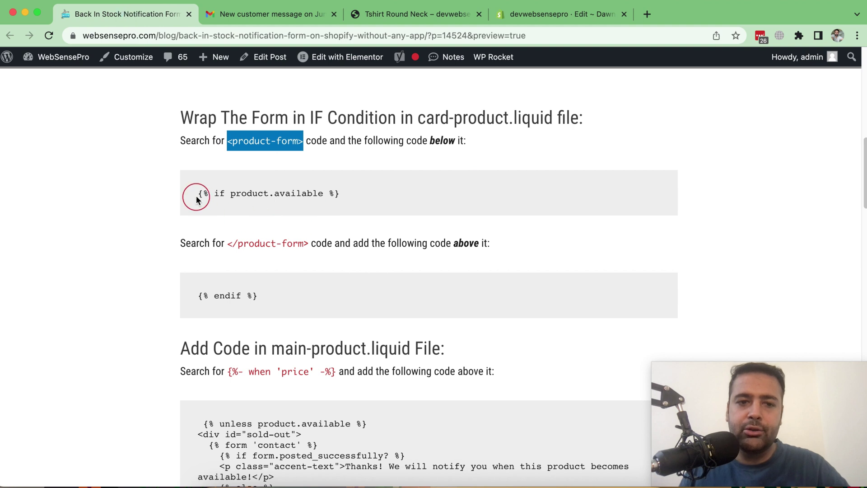
left_click_drag(196, 200, 321, 196)
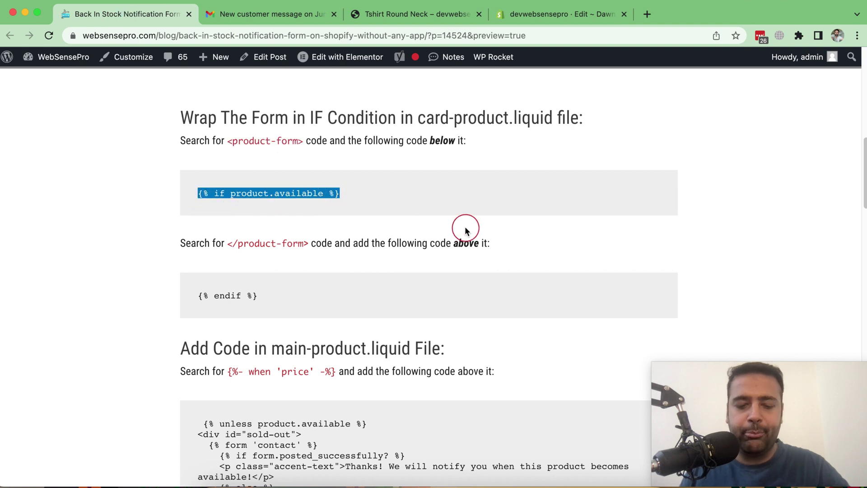
left_click(552, 16)
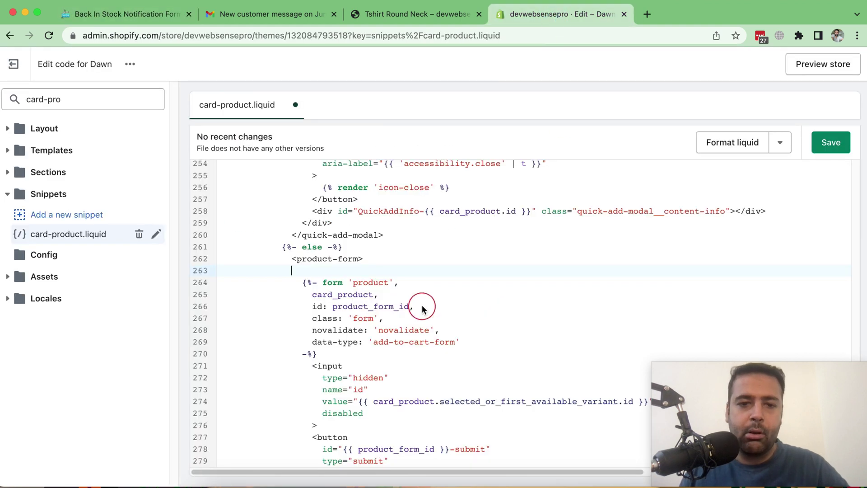
type("{% if product.available %}")
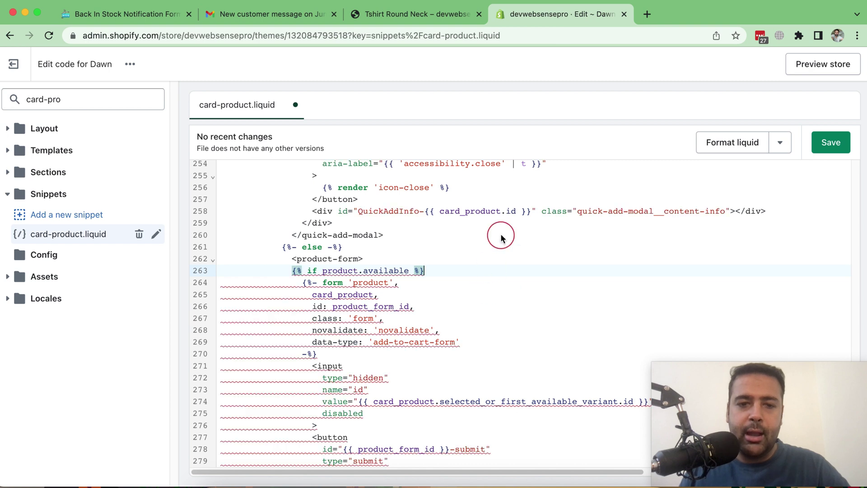
scroll(501, 235, "down", 5)
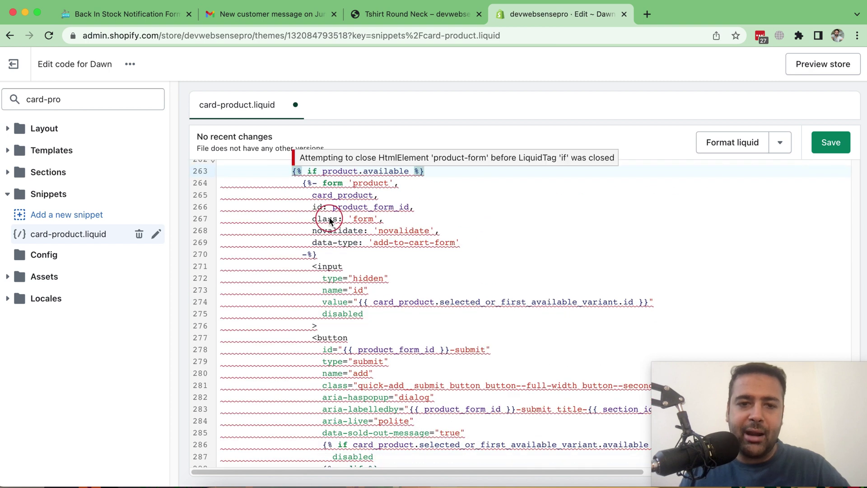
scroll(330, 220, "down", 2)
scroll(329, 220, "down", 2)
scroll(330, 220, "down", 2)
scroll(329, 220, "down", 3)
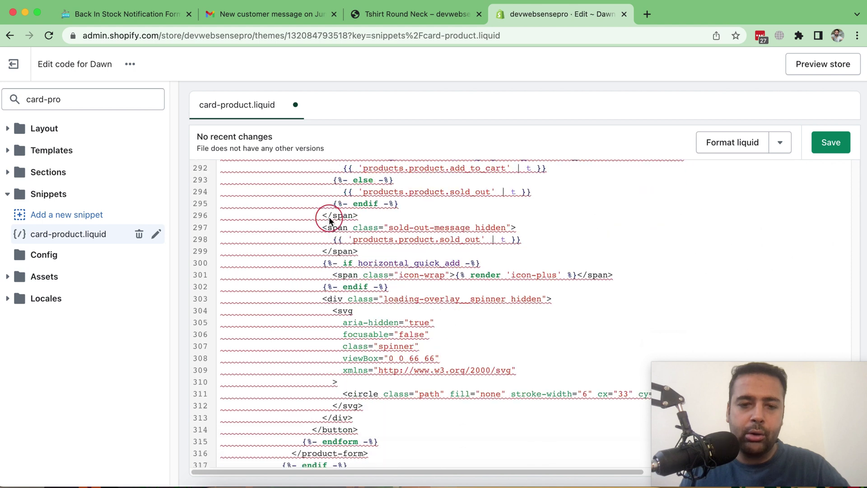
scroll(330, 220, "down", 2)
scroll(330, 220, "down", 2)
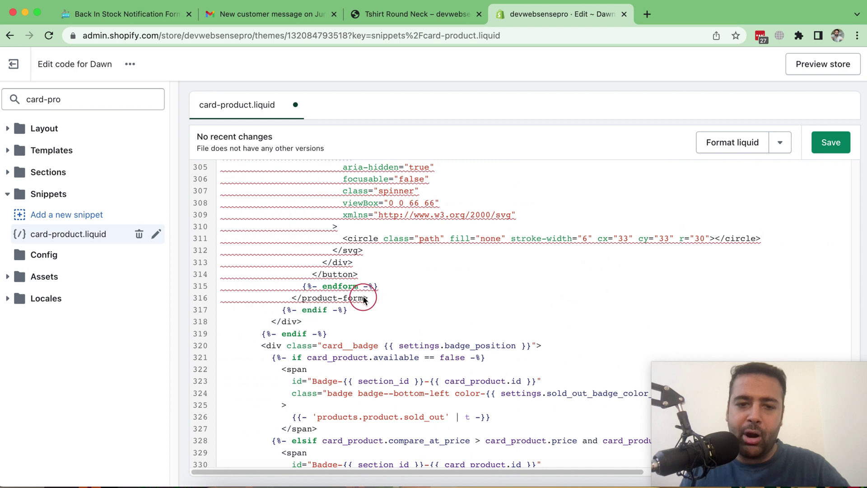
Type {% endif %} on a new line after {%- endform -%} and save card-product.liquid.
left_click(398, 291)
key("Return")
type("{{ }}")
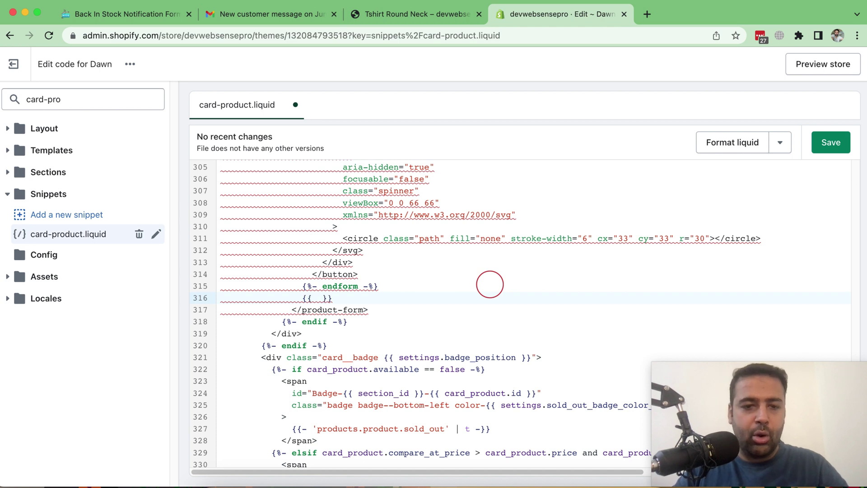
key("BackSpace")
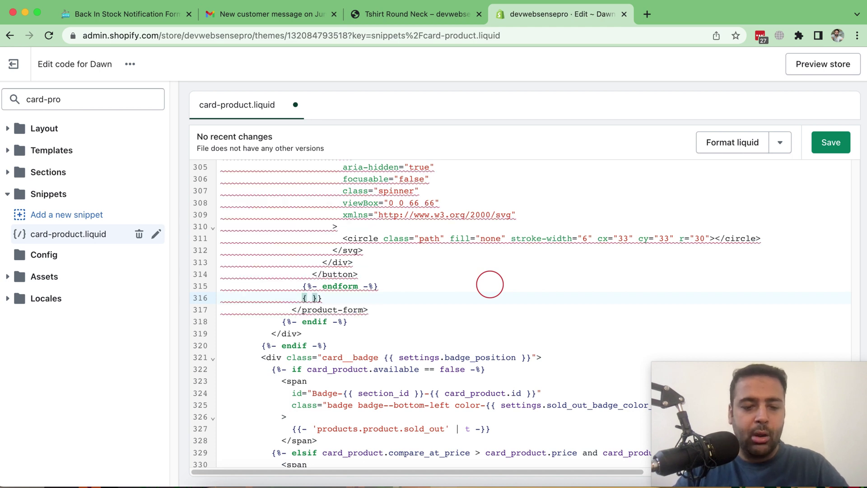
type("% end %")
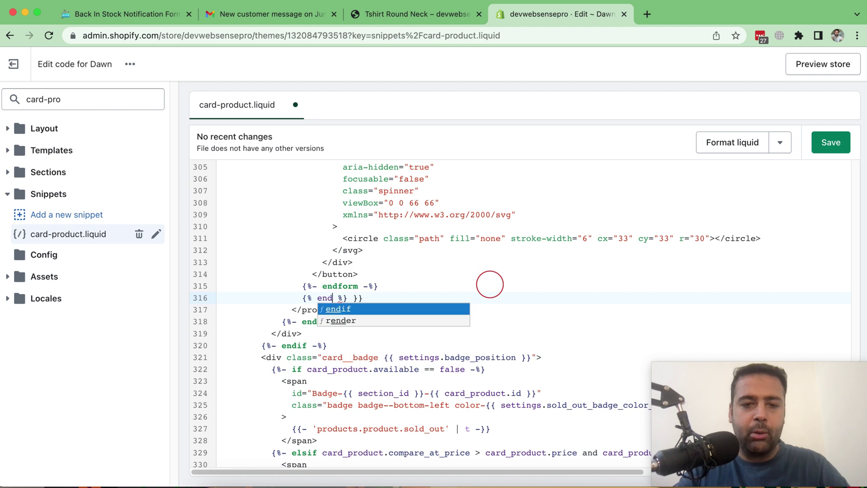
type("ofmr")
key("End")
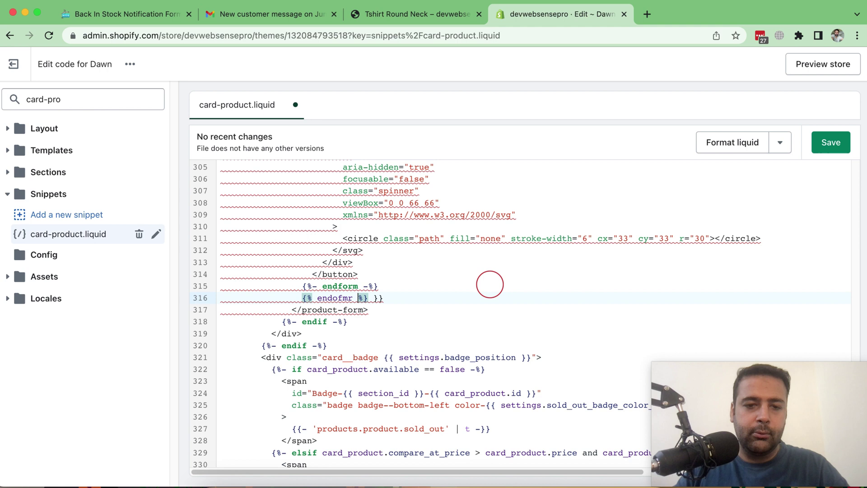
key("BackSpace")
key("BackSpace")
key("BackSpace")
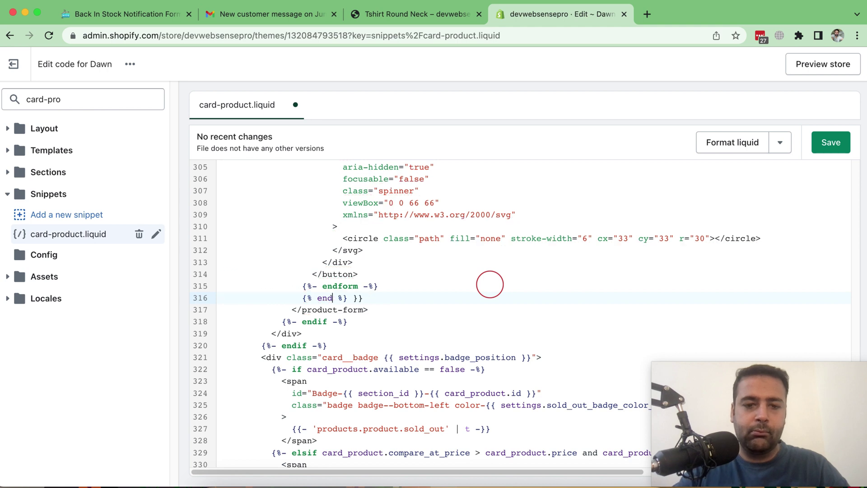
type("if")
key("End")
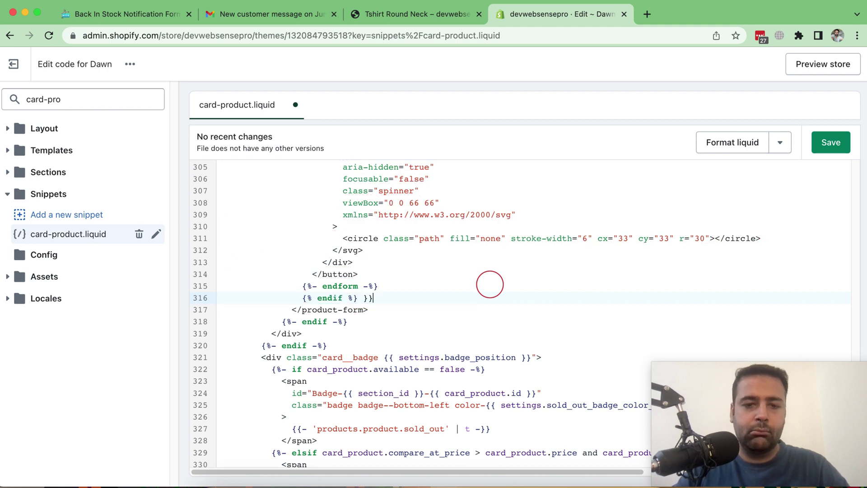
key("BackSpace")
left_click(831, 142)
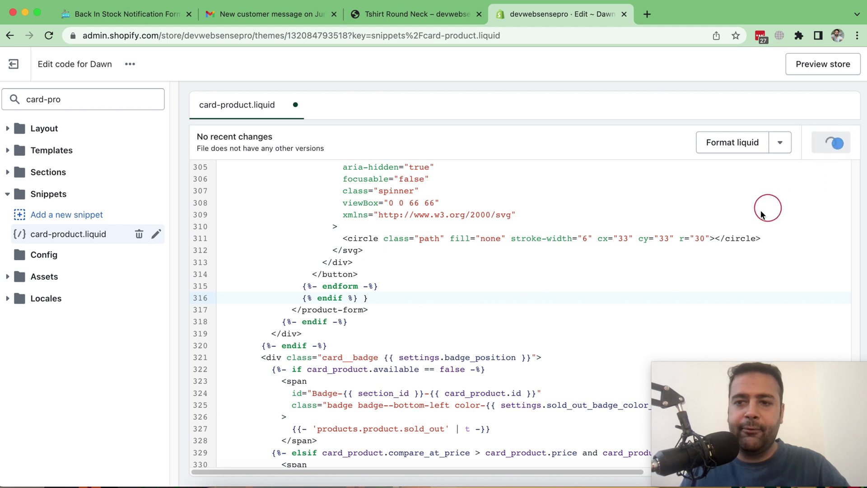
Select the </product-form> marker and its {% endif %} snippet in the blog tutorial.
left_click(150, 18)
scroll(242, 241, "down", 1)
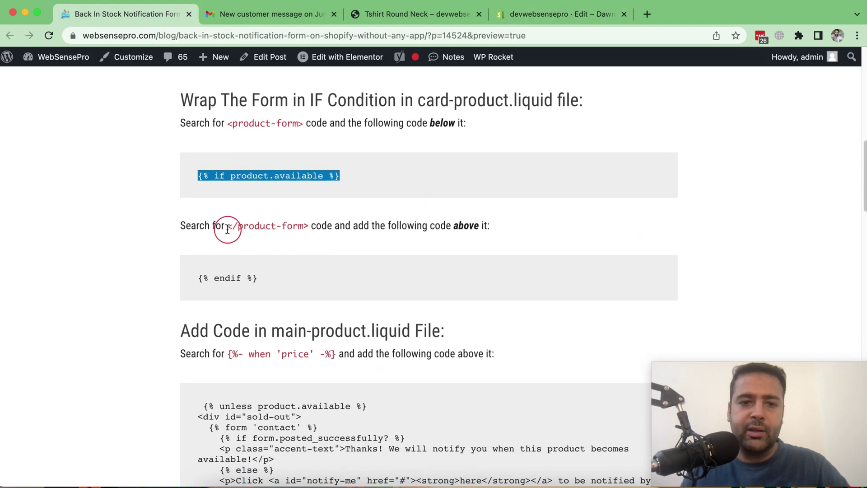
left_click_drag(228, 228, 303, 231)
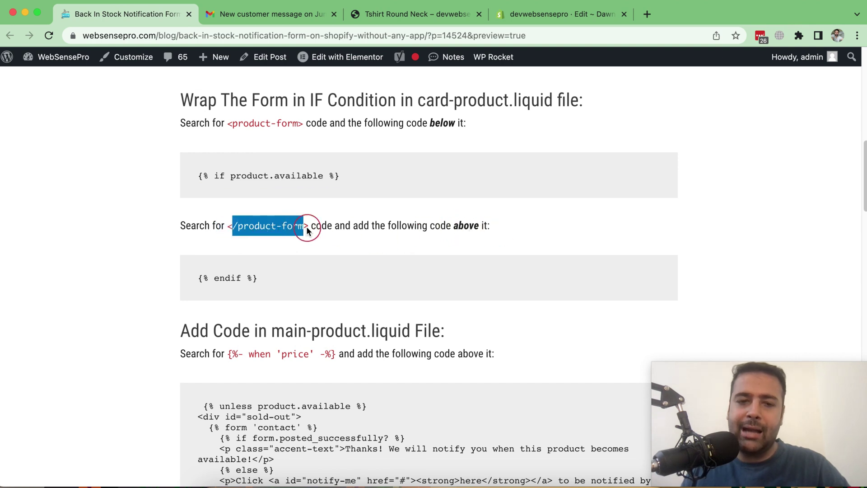
left_click_drag(275, 281, 202, 280)
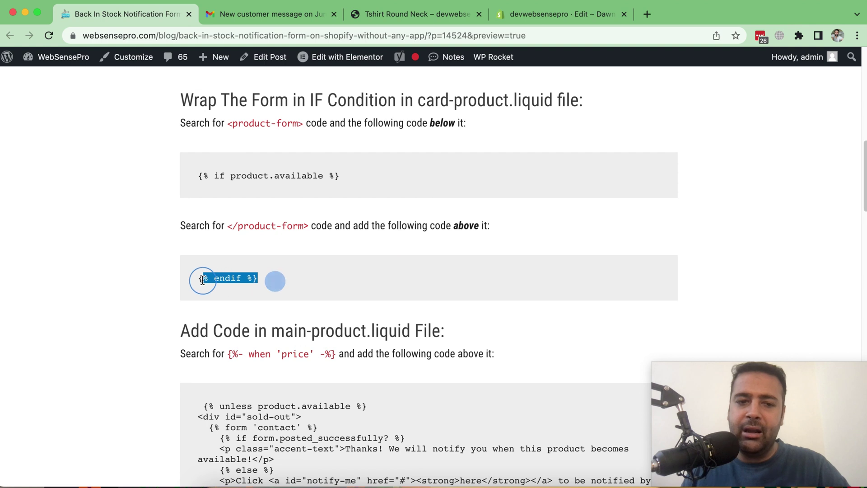
scroll(368, 266, "down", 2)
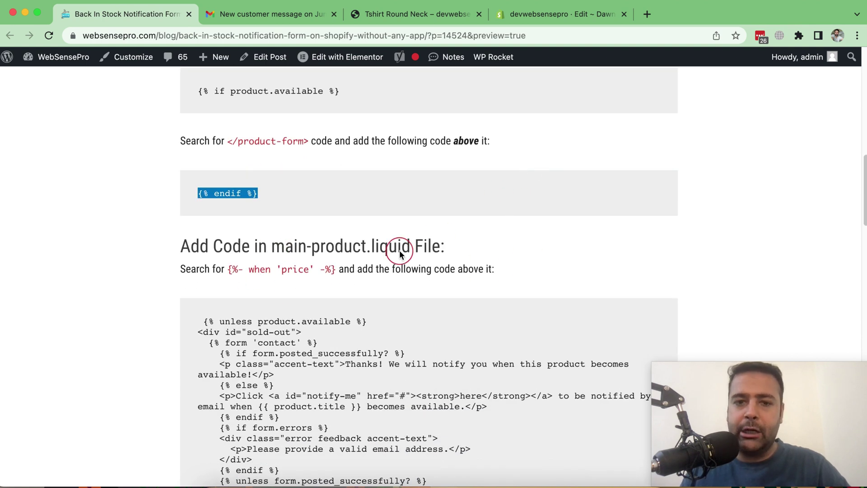
Search theme files for 'product' and open main-product.liquid.
left_click(557, 20)
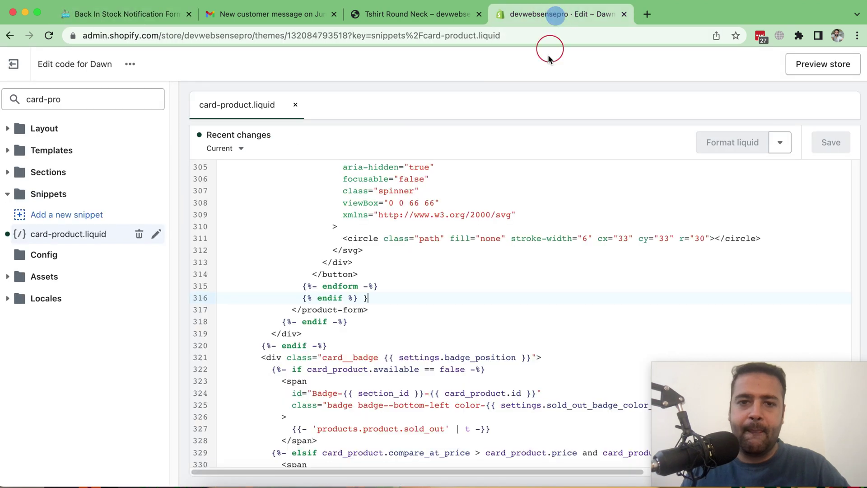
double_click(89, 105)
triple_click(90, 105)
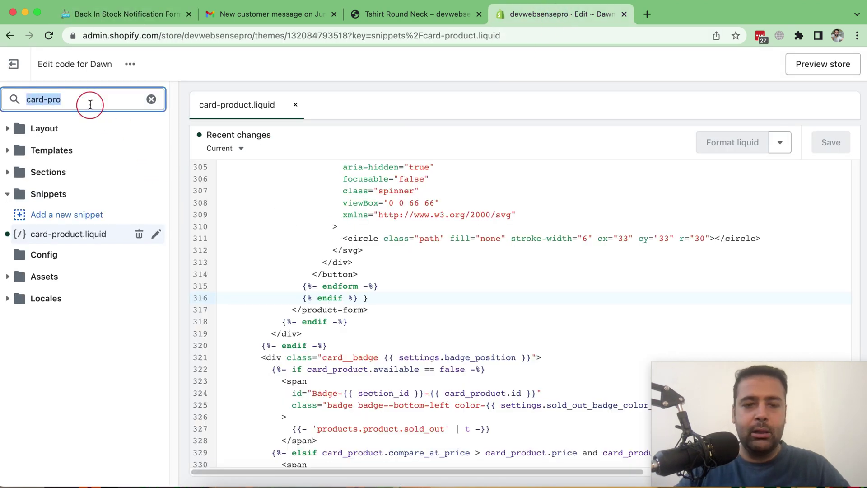
type("product")
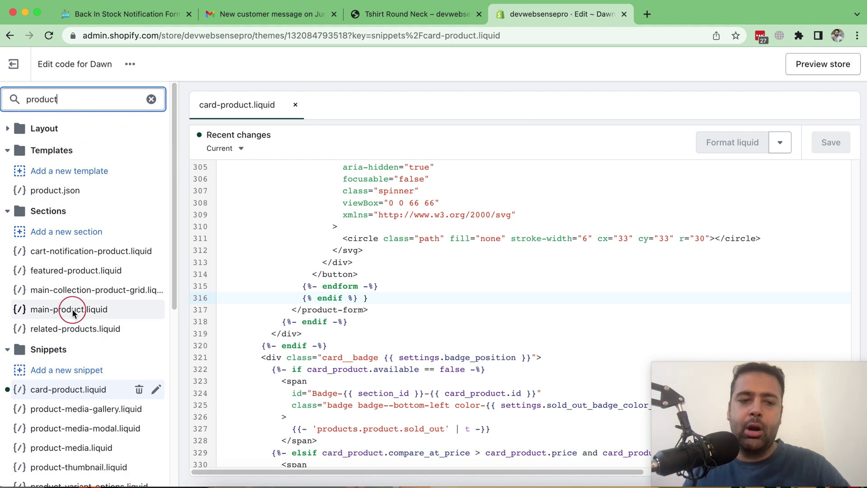
left_click(72, 311)
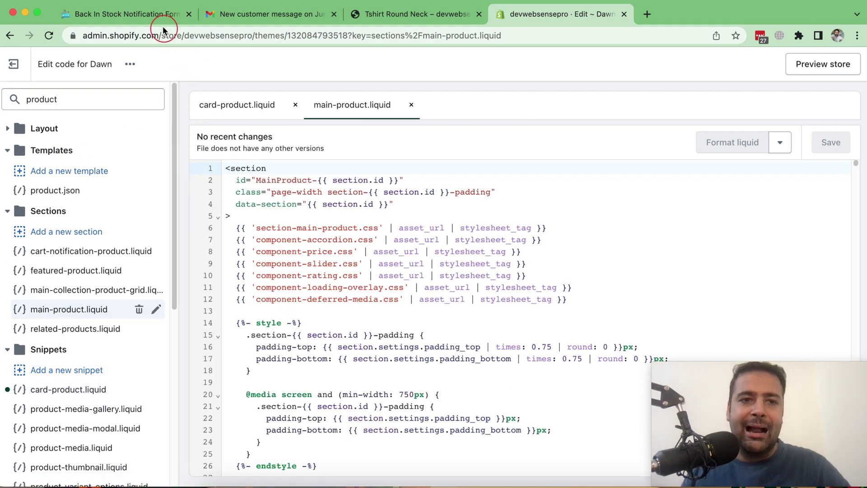
Select the {%- when 'price' -%} marker in the tutorial and return to the editor.
left_click(164, 16)
scroll(406, 203, "down", 3)
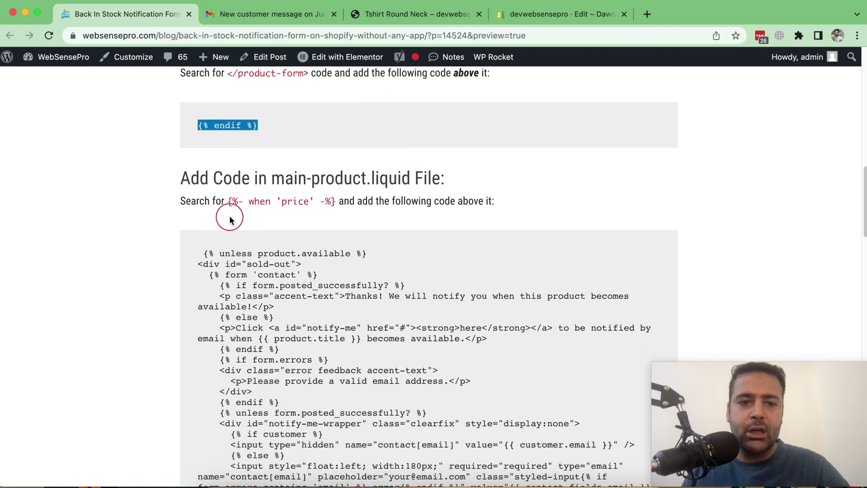
left_click_drag(228, 202, 339, 207)
key("ctrl+c")
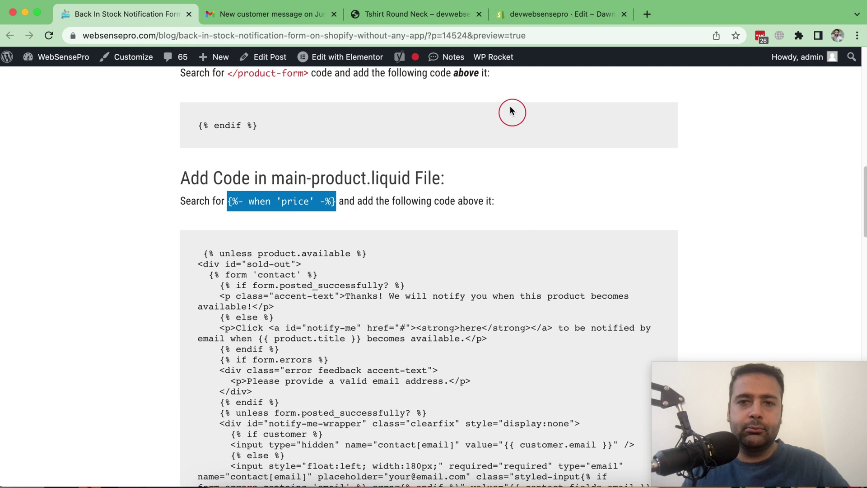
left_click(537, 18)
Find the when 'price' line in main-product.liquid and open a blank line 91 above it.
left_click(442, 251)
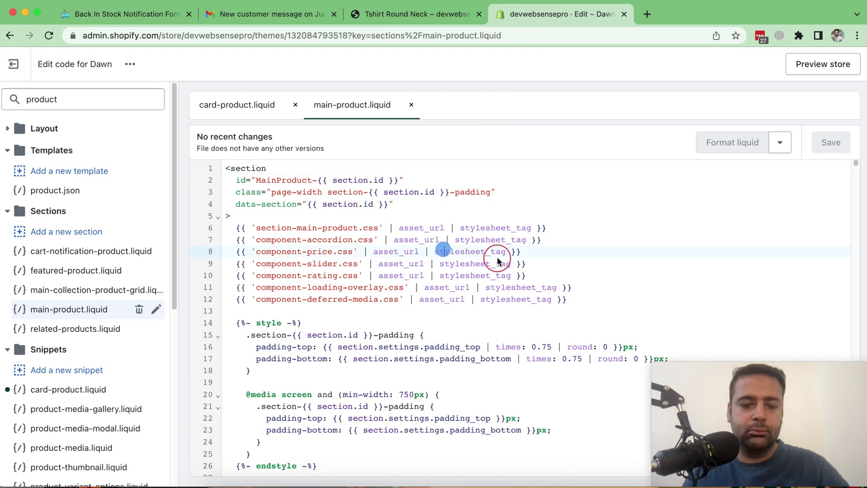
key("ctrl+f")
key("ctrl+v")
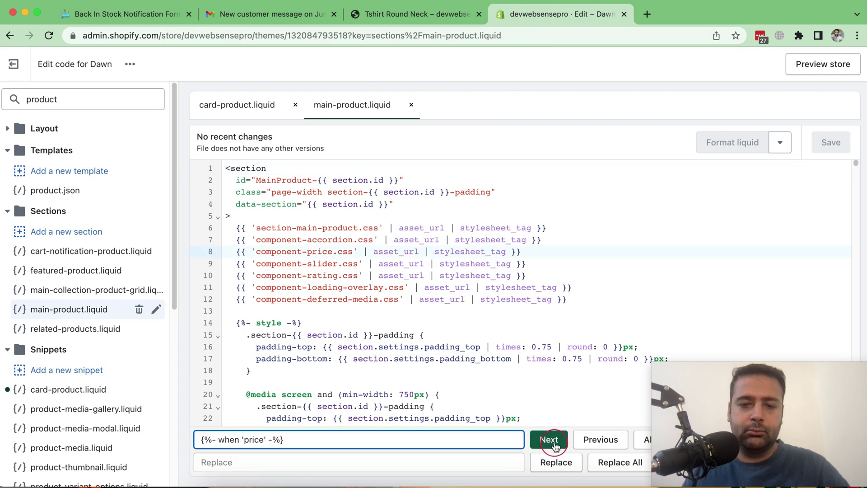
left_click(548, 439)
scroll(507, 259, "down", 5)
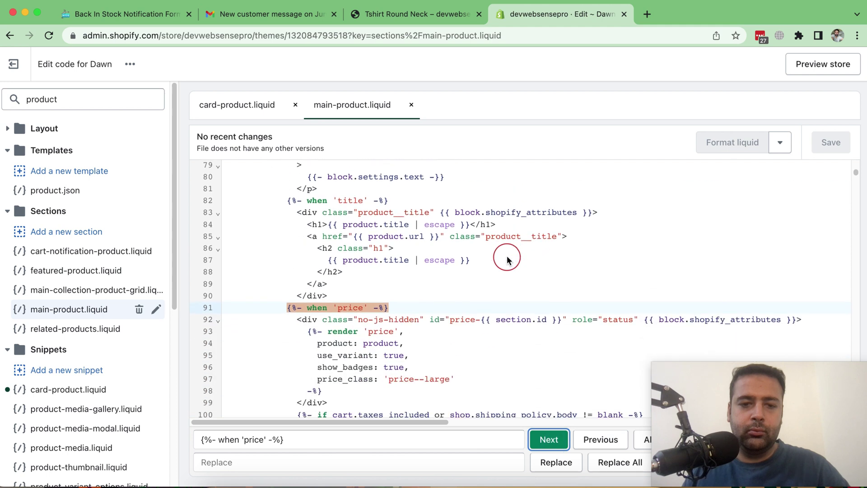
left_click(339, 299)
key("Escape")
key("Return")
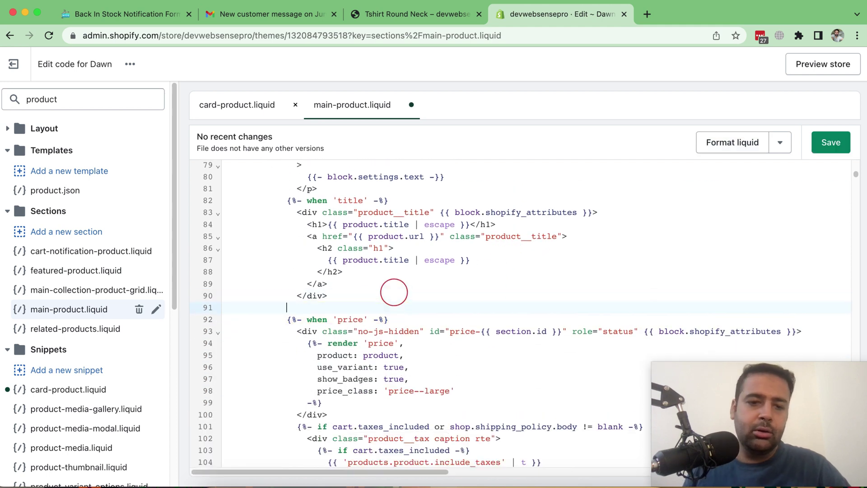
Copy the notify-me form code from the blog, paste it on line 91, and save.
left_click(141, 17)
scroll(387, 226, "down", 4)
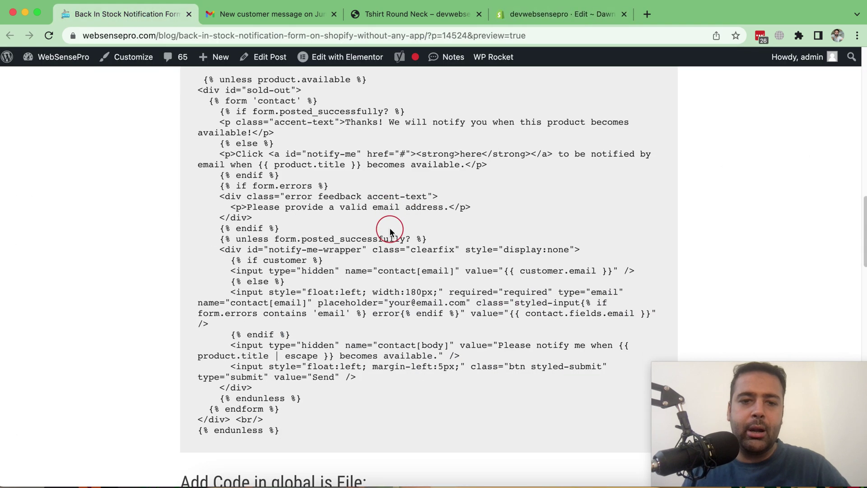
scroll(203, 149, "up", 1)
mouse_move(201, 119)
left_mouse_down()
mouse_move(305, 325)
mouse_move(315, 185)
left_mouse_up()
scroll(312, 253, "down", 6)
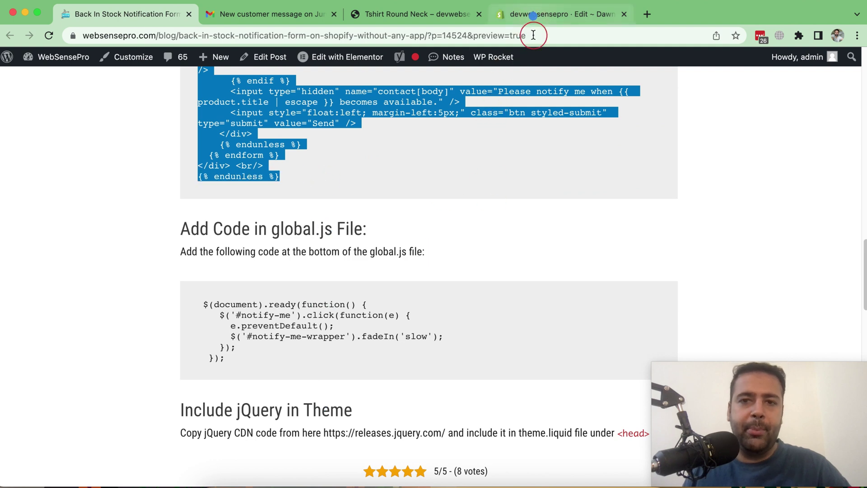
left_click(533, 15)
key("super+v")
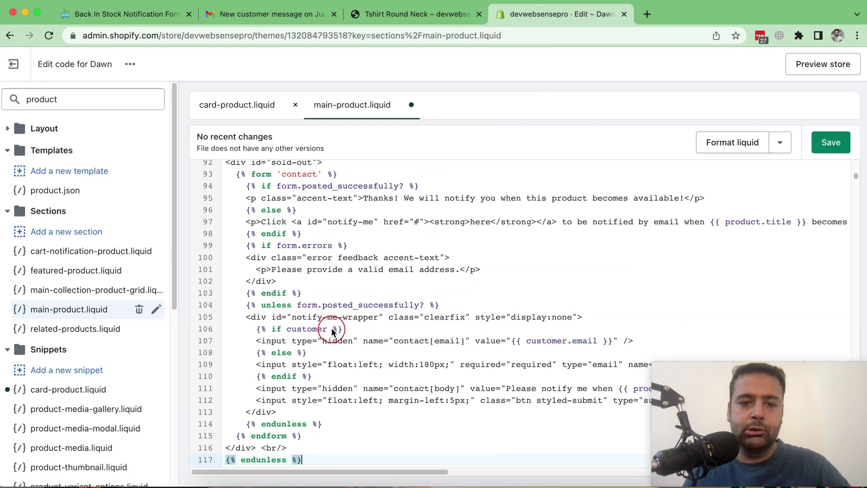
left_click(823, 155)
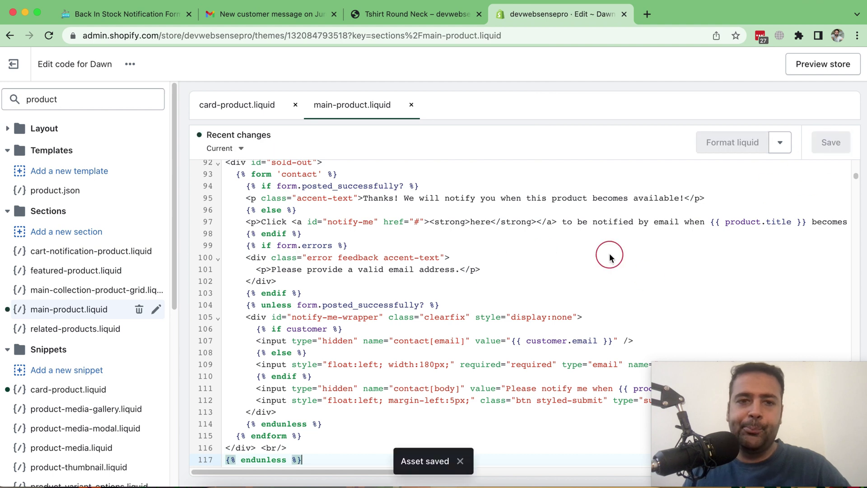
Search the theme files for global.js and open it for editing.
left_click(140, 15)
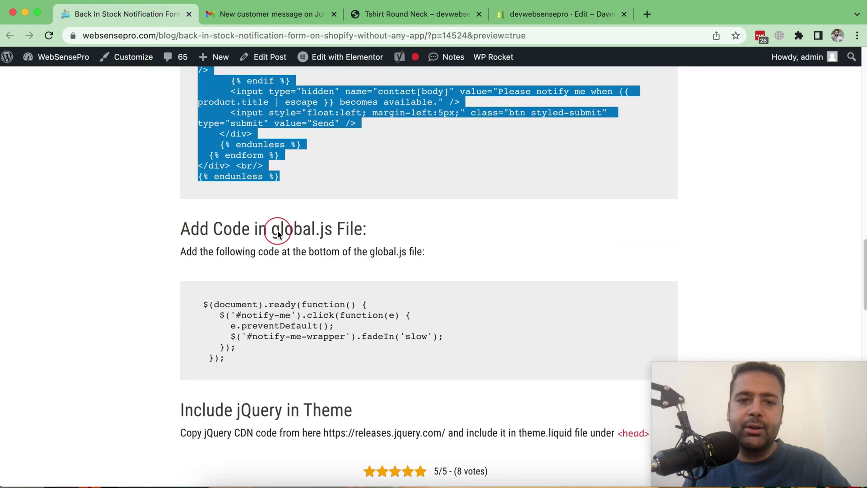
left_click_drag(274, 232, 335, 232)
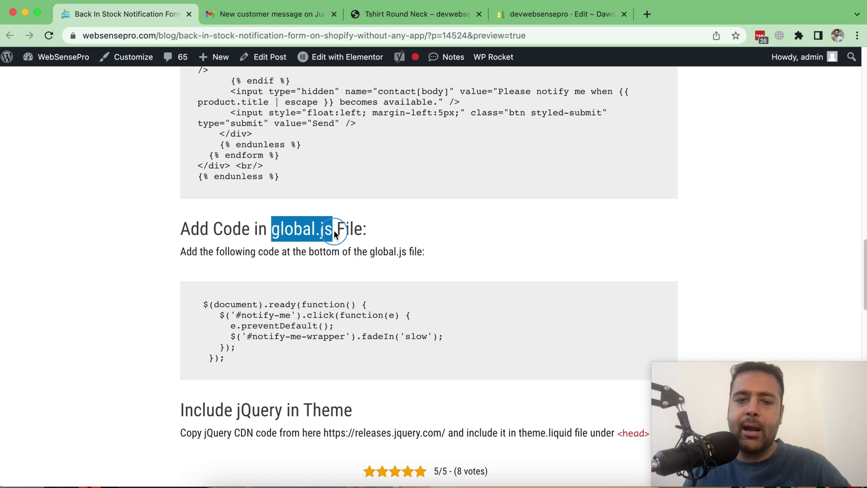
left_click(544, 14)
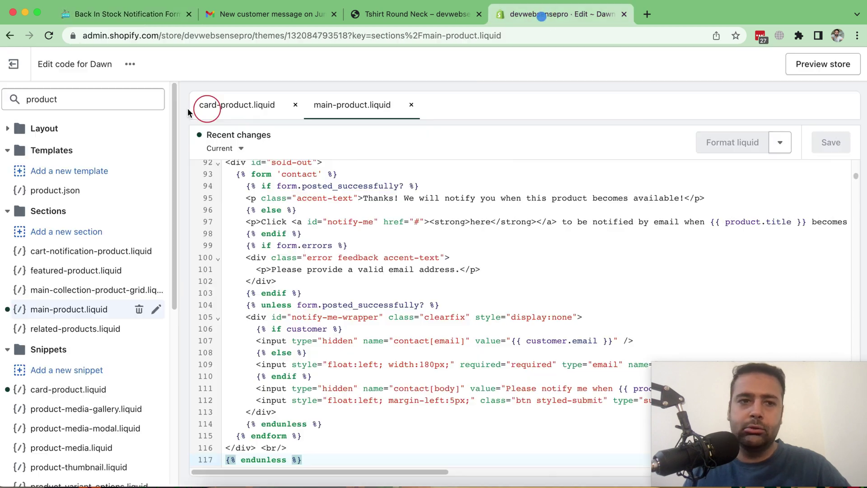
left_click(88, 104)
double_click(89, 104)
type("global.")
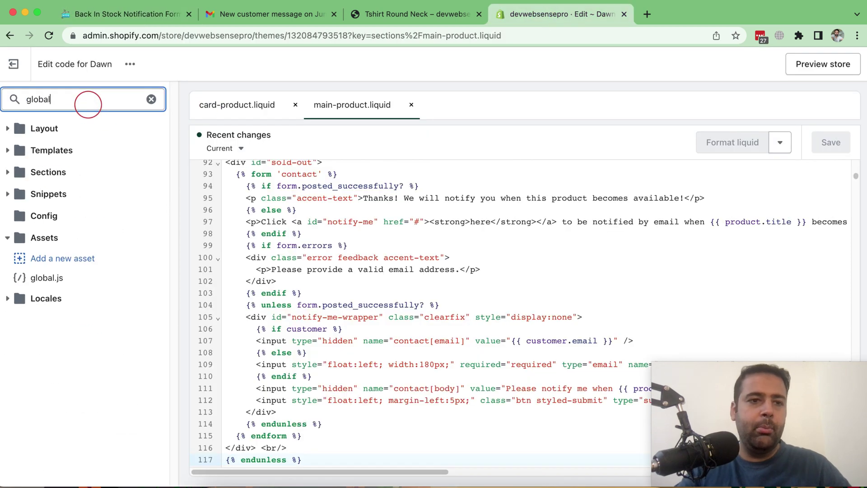
type("js")
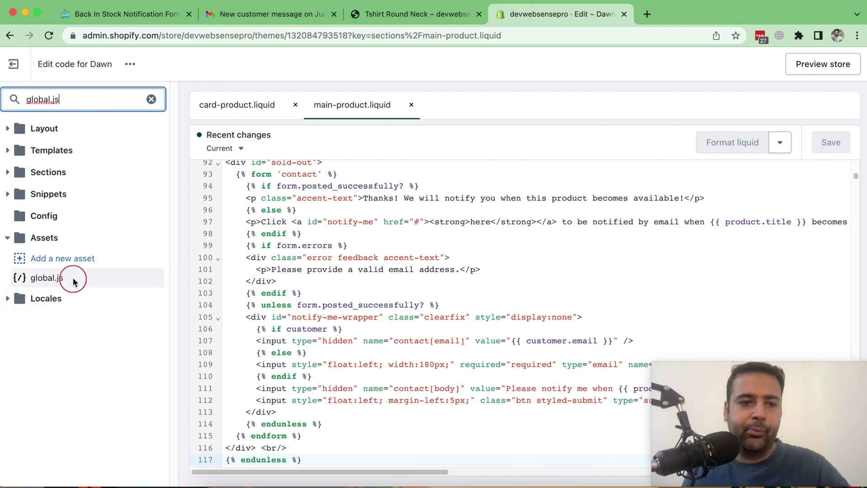
left_click(68, 277)
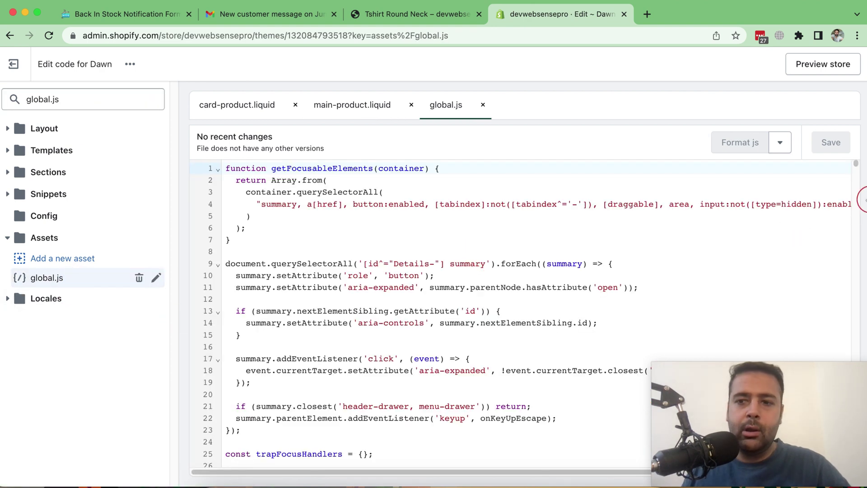
Paste the blog's jQuery click handler on a new last line of global.js and save.
left_click_drag(858, 172, 857, 481)
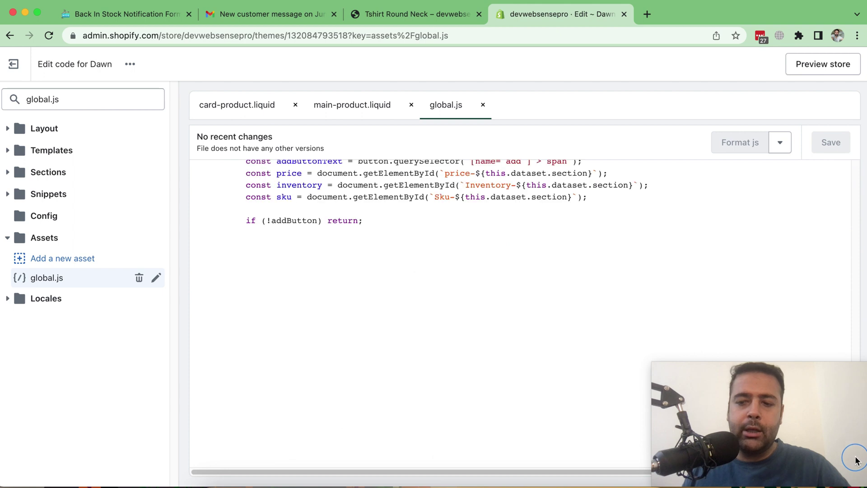
left_click(612, 449)
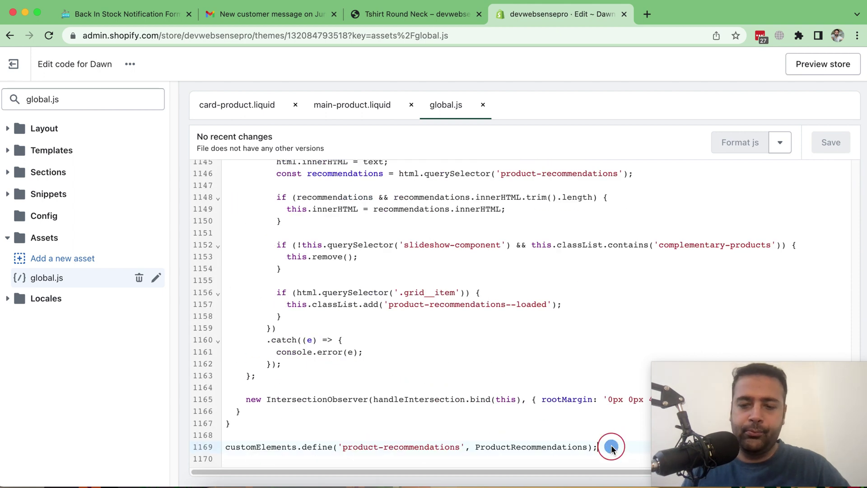
key("Return")
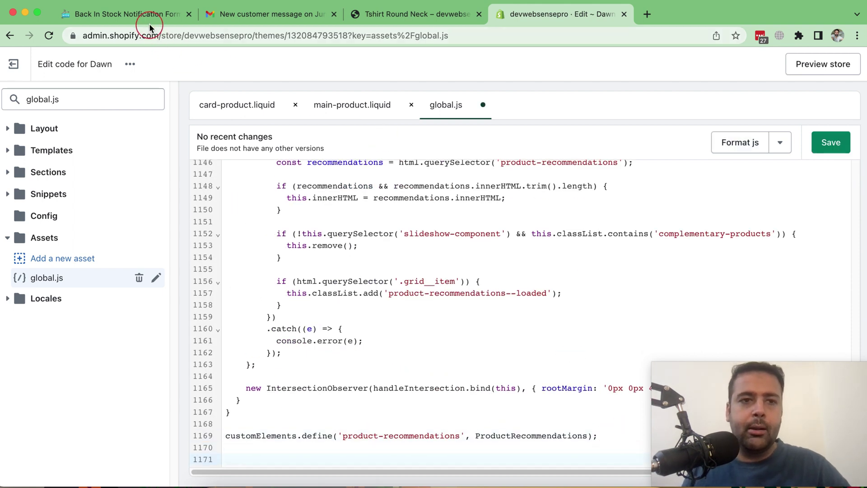
left_click(149, 21)
left_click_drag(237, 361, 204, 307)
key("super+c")
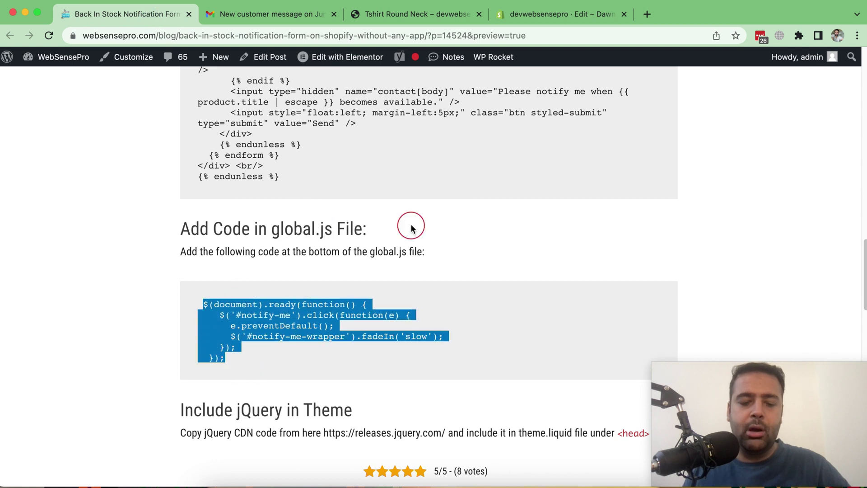
left_click(542, 14)
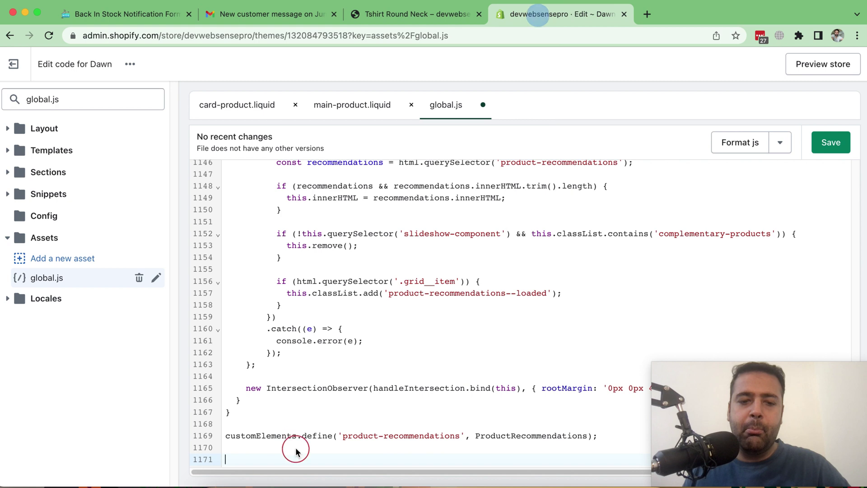
left_click(225, 462)
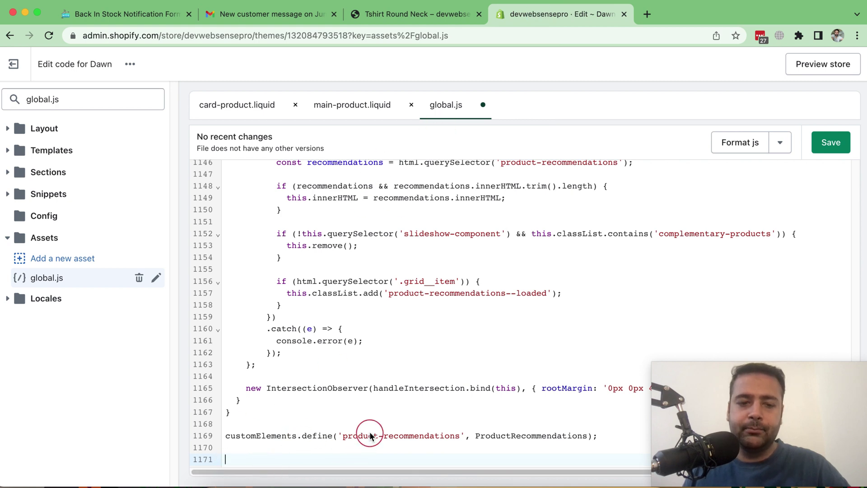
key("super+v")
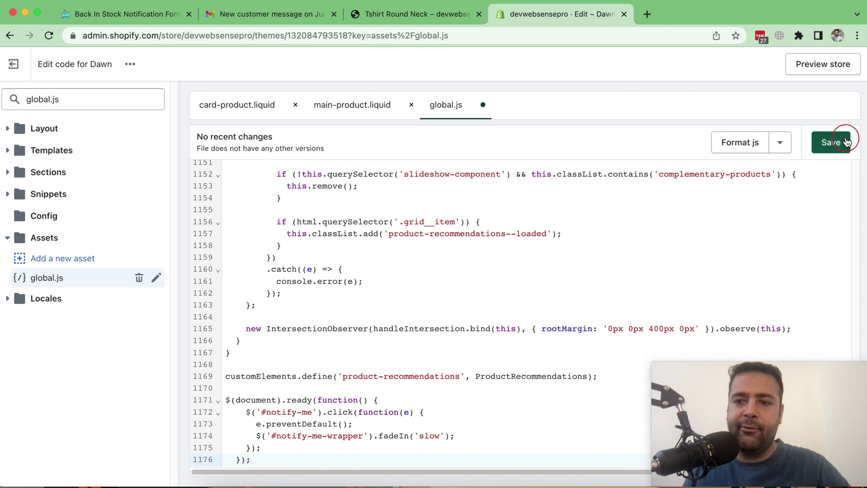
left_click(846, 142)
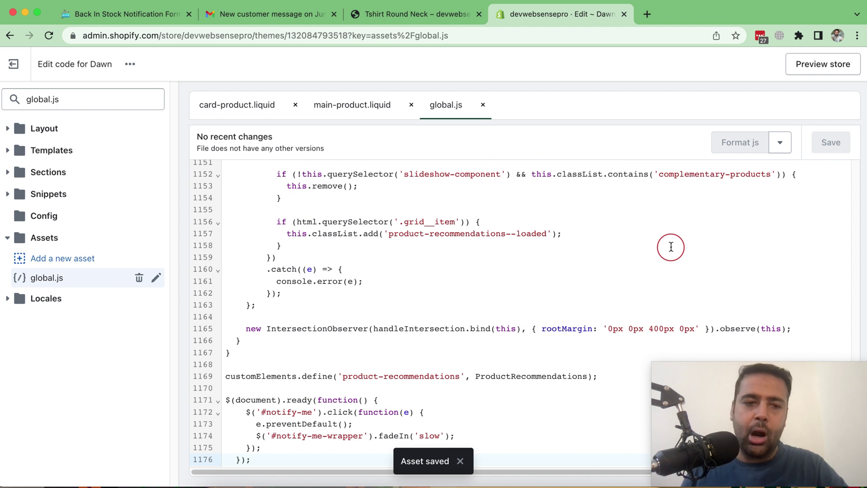
left_click(137, 18)
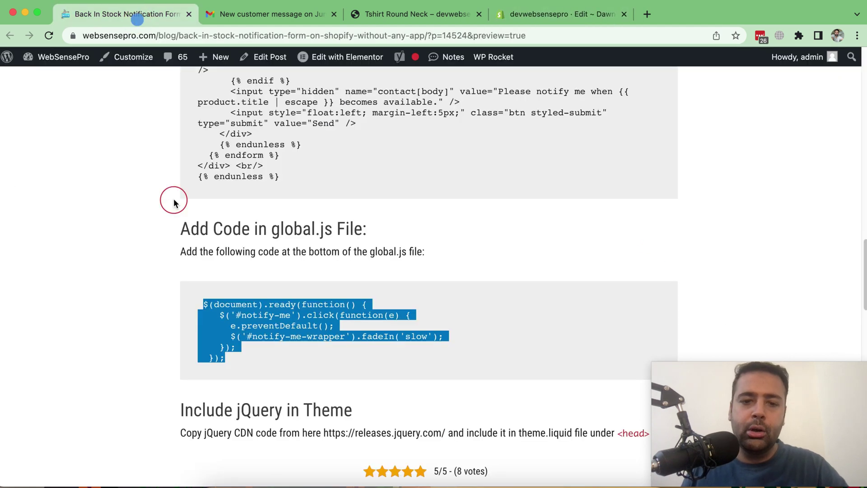
scroll(474, 242, "down", 1)
scroll(474, 242, "down", 2)
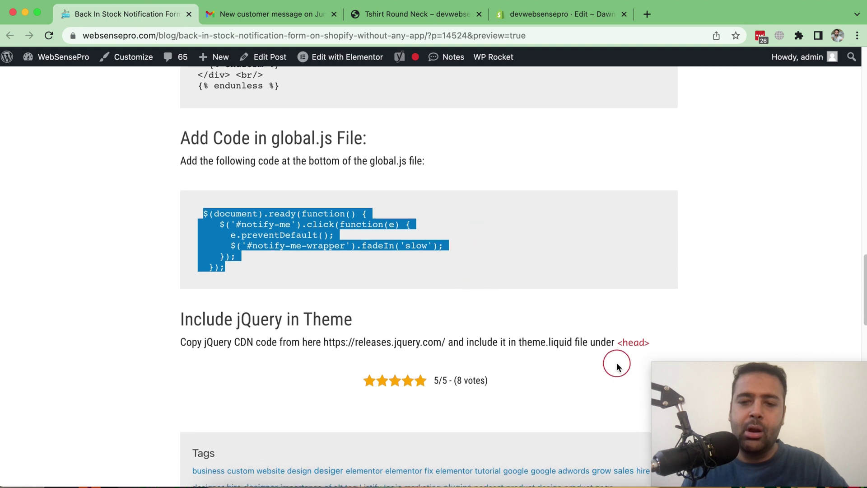
left_click(619, 342)
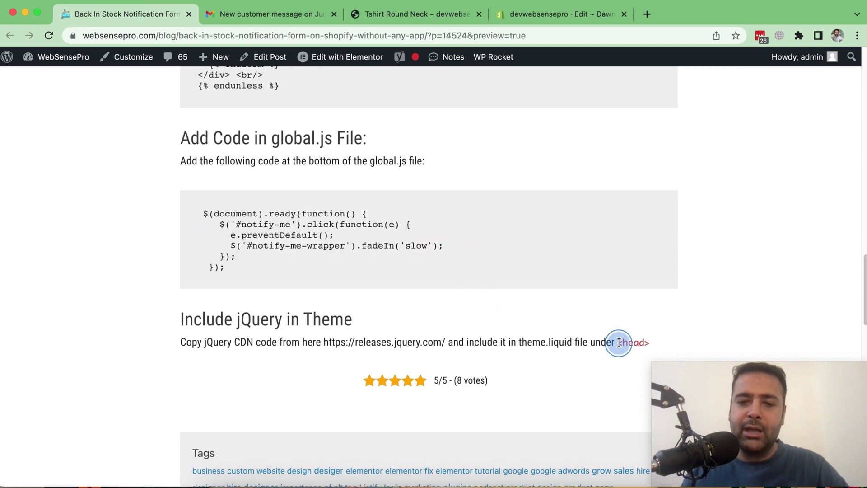
left_click_drag(619, 342, 643, 343)
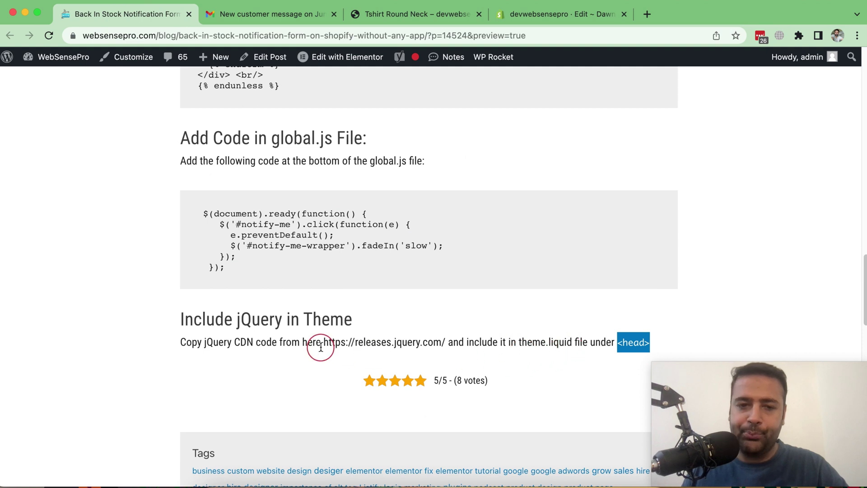
left_click_drag(324, 342, 436, 343)
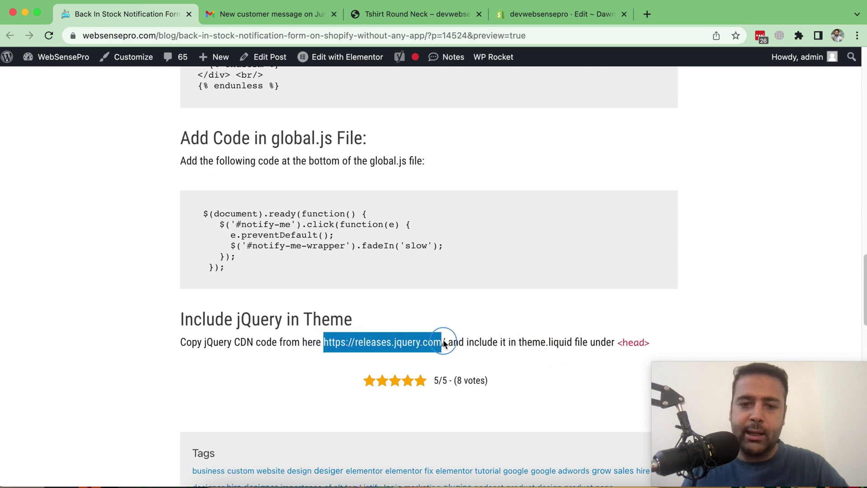
key("super+c")
Load releases.jquery.com in a new tab and copy the minified jQuery 3.7.0 script tag.
key("super+t")
key("super+v")
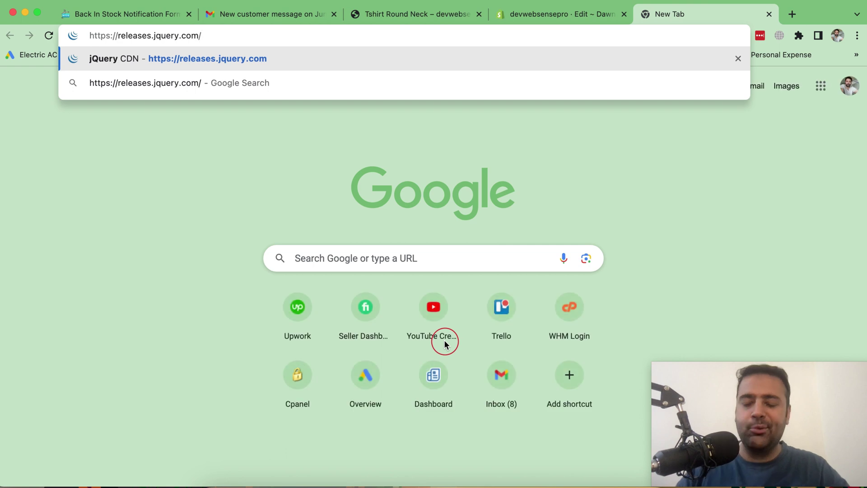
key("Return")
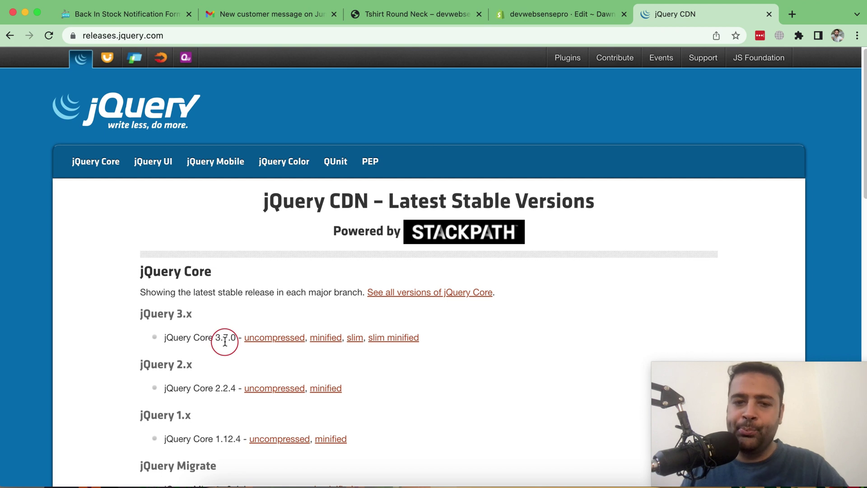
left_click(327, 337)
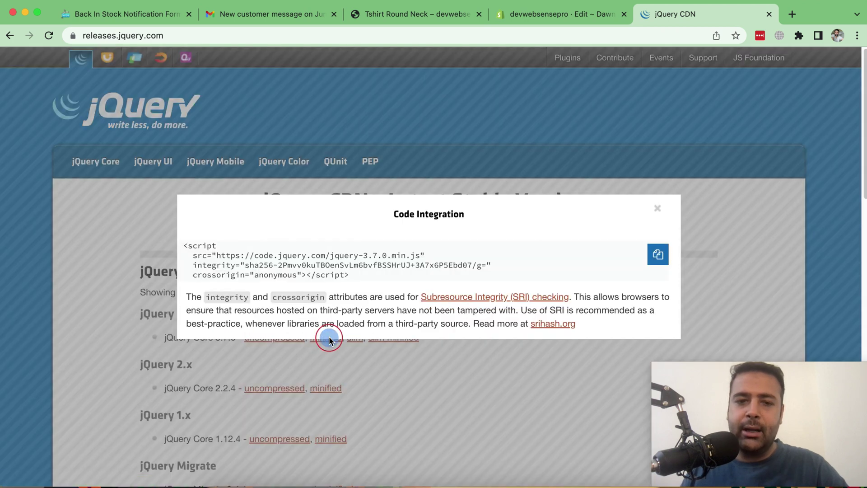
left_click(660, 255)
Paste the jQuery 3.7.0 script tag into theme.liquid's head on line 9 and save.
left_click(562, 13)
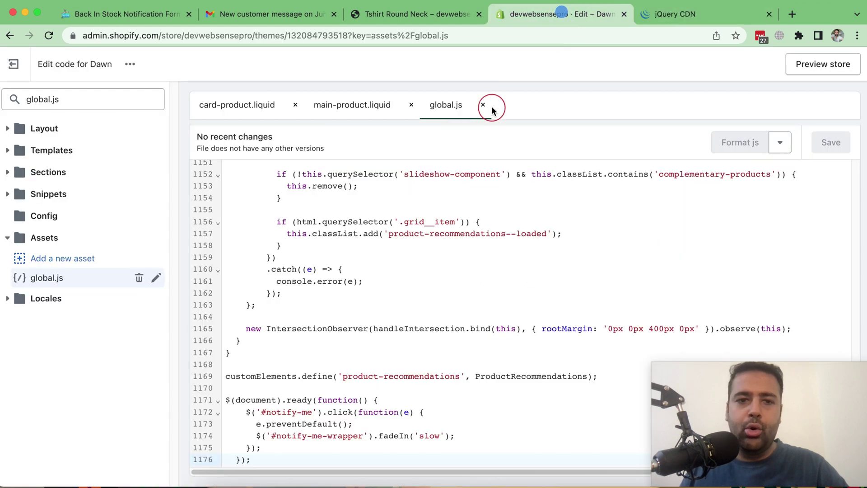
triple_click(77, 102)
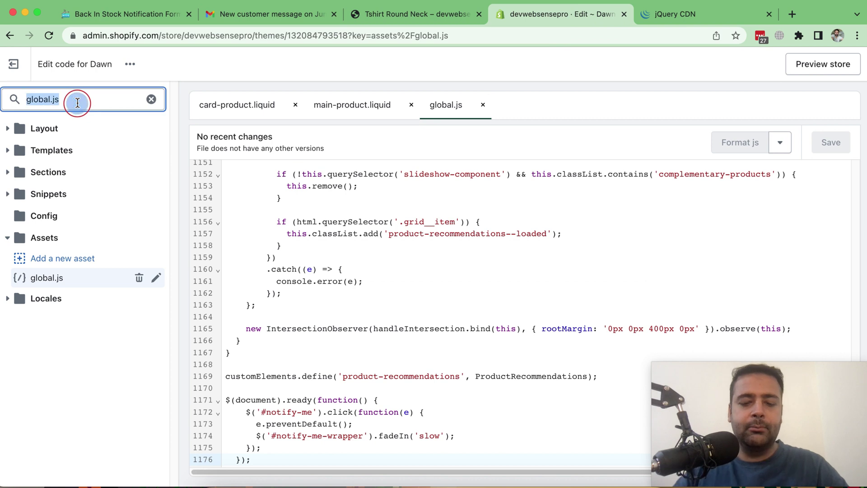
type("theme.li")
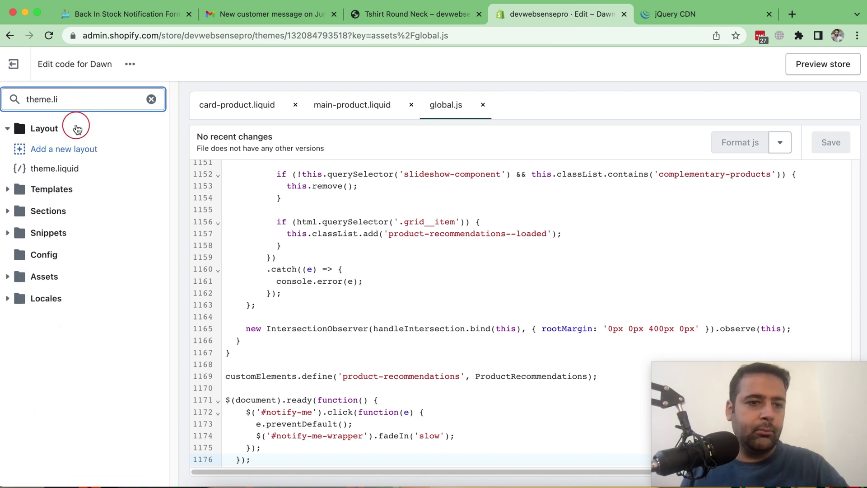
left_click(72, 168)
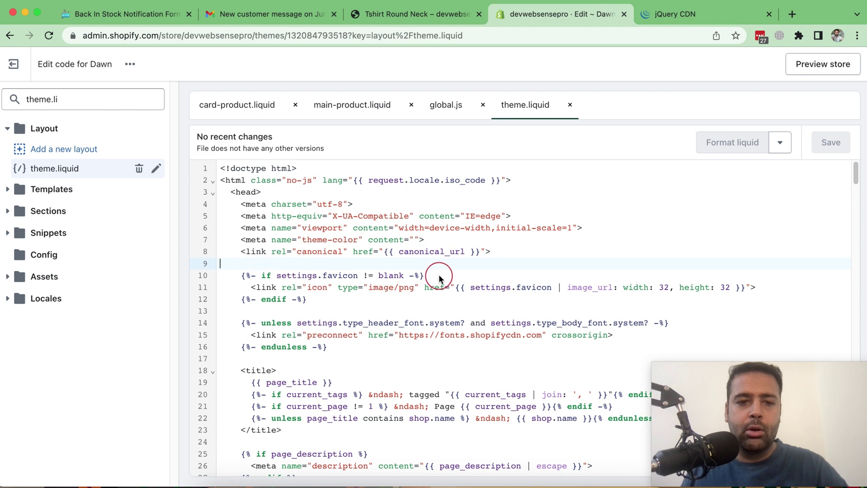
key("ctrl+v")
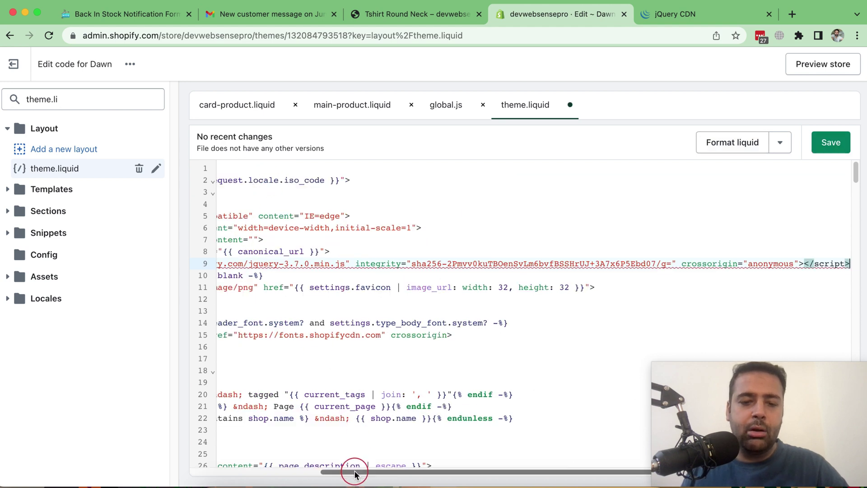
left_click_drag(355, 472, 226, 470)
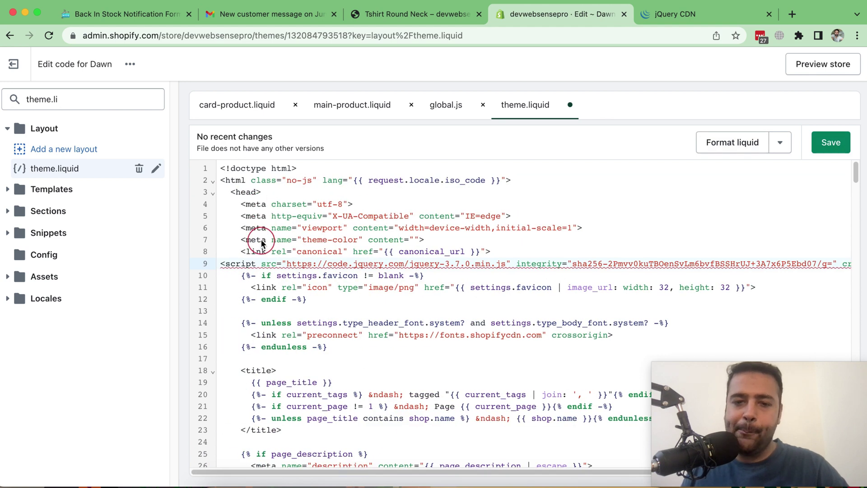
left_click(831, 142)
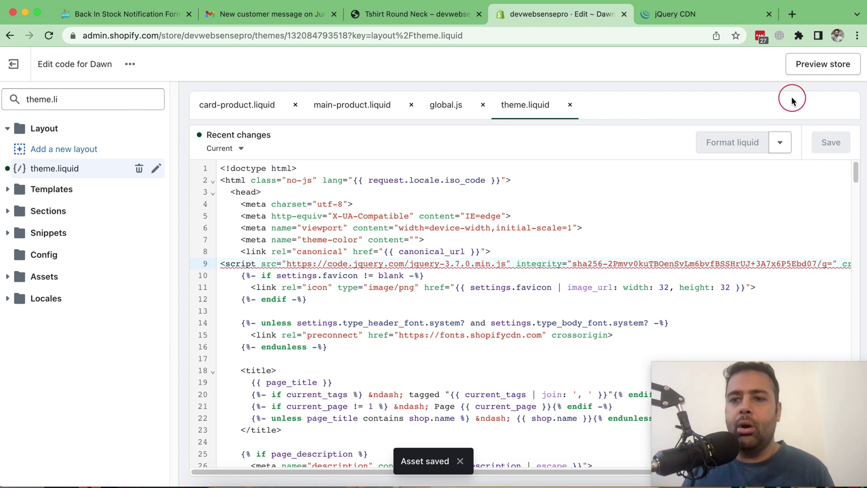
Preview the store, open sold-out Tshirt Round Neck, and reveal its email form via 'here'.
left_click(804, 68)
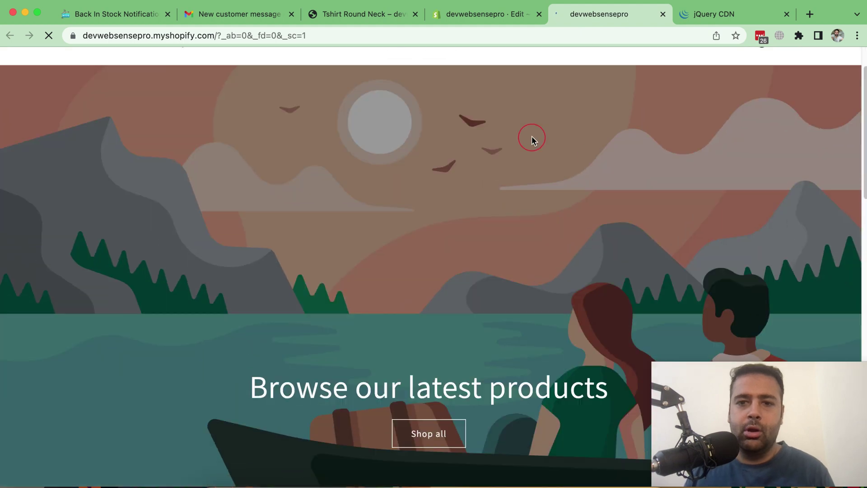
scroll(531, 135, "down", 3)
scroll(676, 99, "down", 5)
scroll(676, 99, "down", 4)
scroll(591, 171, "down", 2)
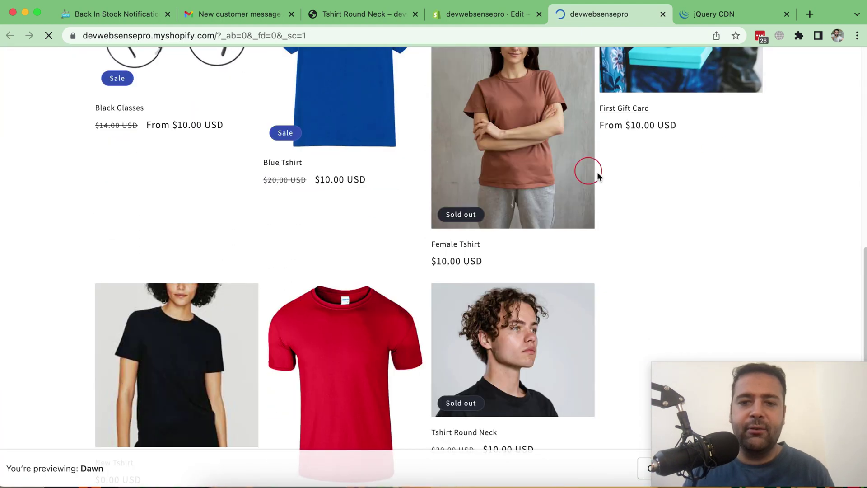
scroll(712, 147, "down", 4)
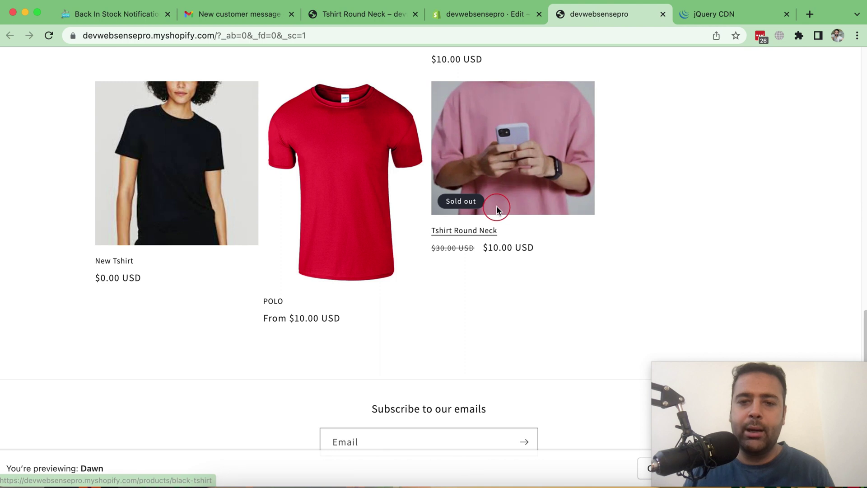
left_click(551, 198)
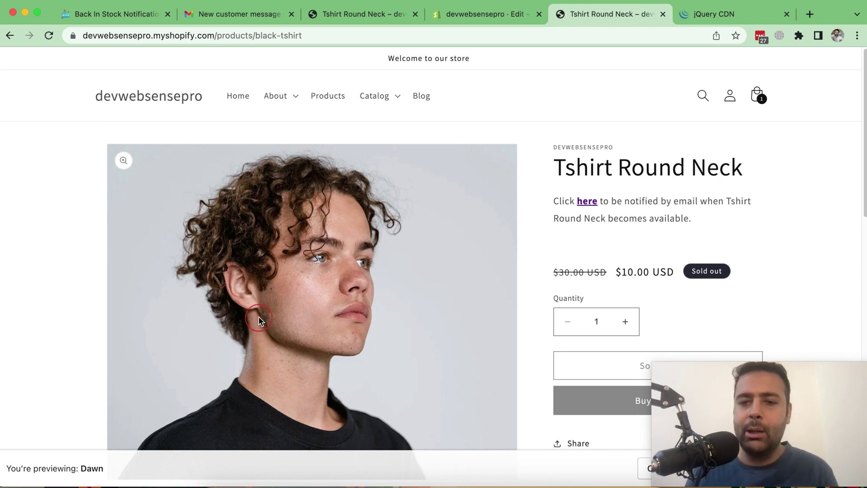
left_click(587, 202)
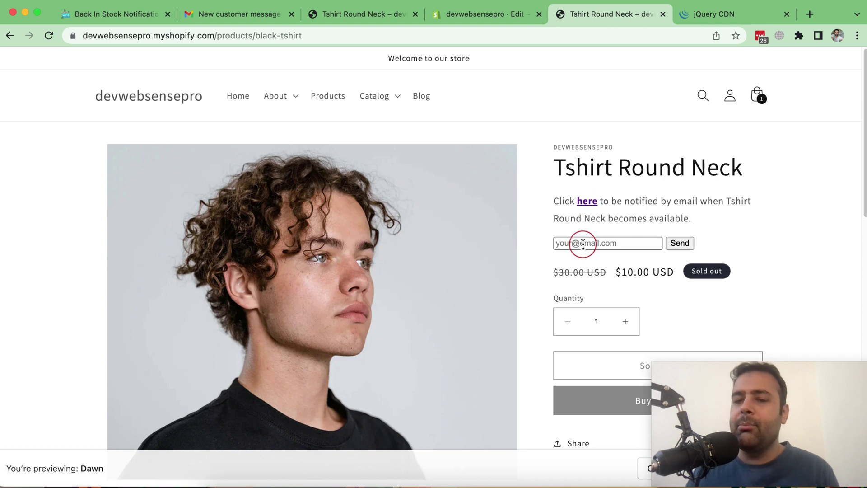
key("Return")
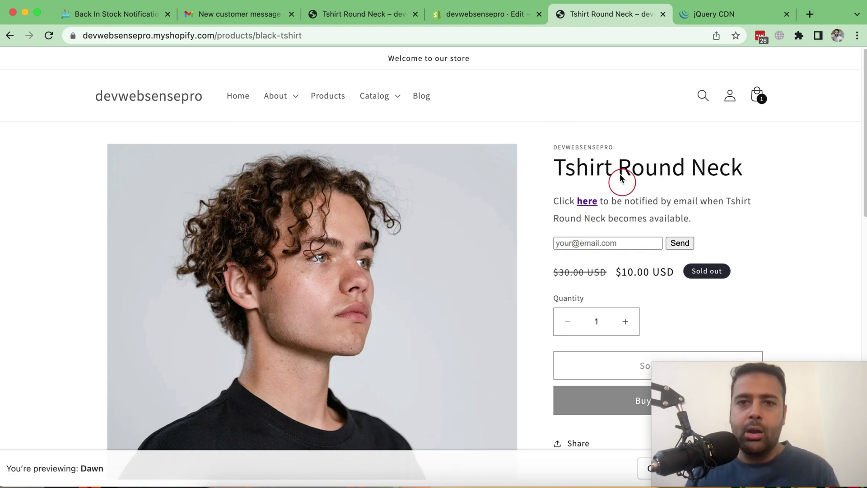
Under Products, set Tshirt Round Neck's inventory value to 2 and save the product.
left_click(508, 20)
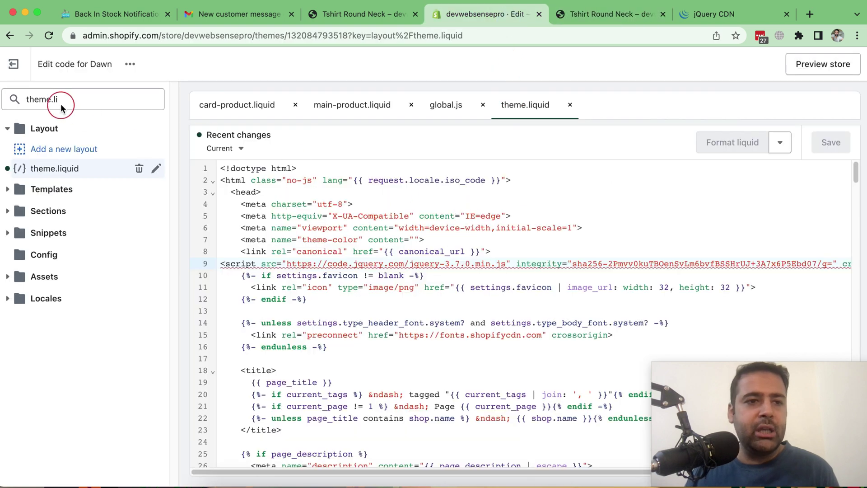
left_click(13, 64)
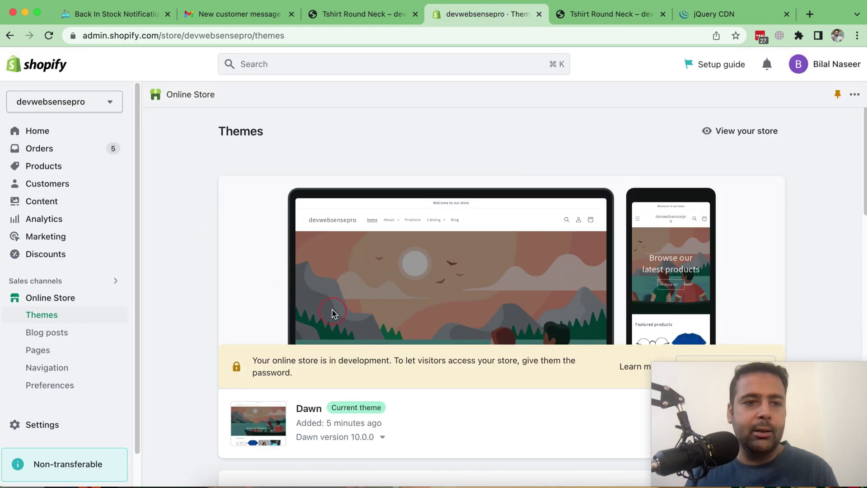
left_click(25, 169)
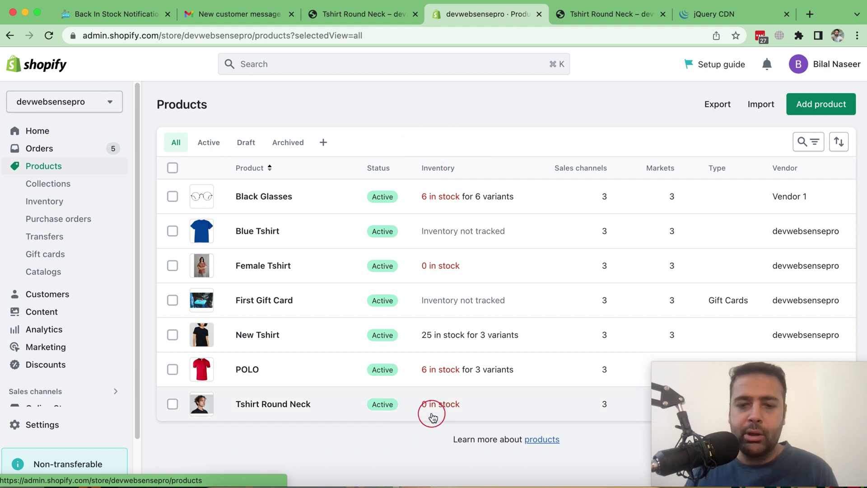
left_click(282, 404)
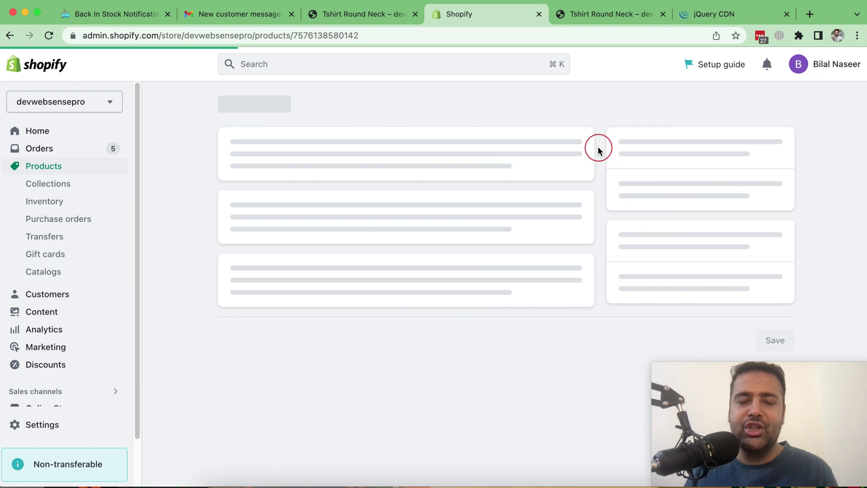
scroll(598, 151, "down", 5)
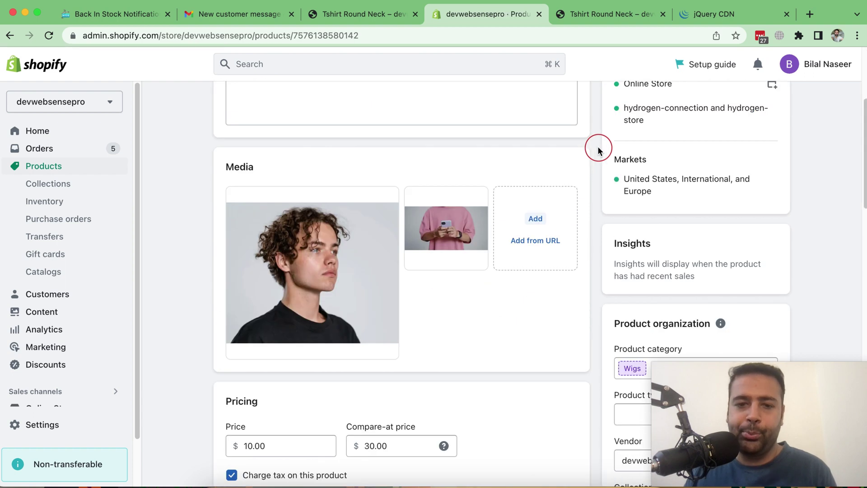
scroll(598, 150, "down", 6)
scroll(387, 328, "down", 2)
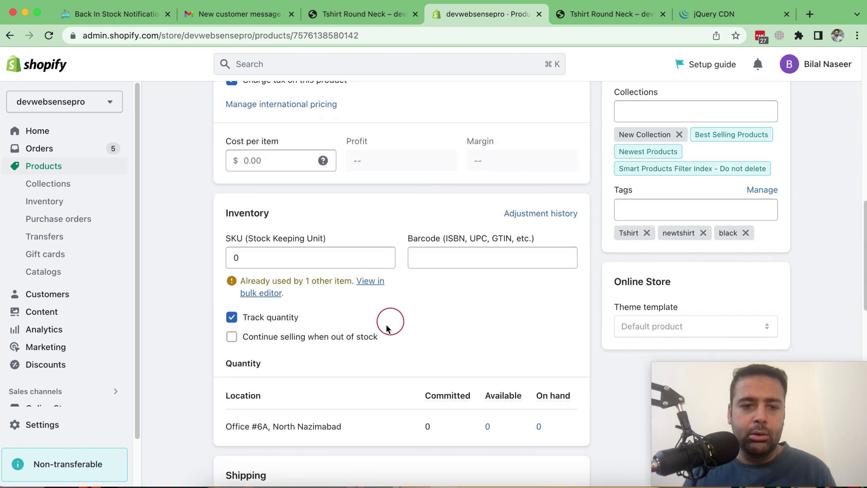
double_click(264, 258)
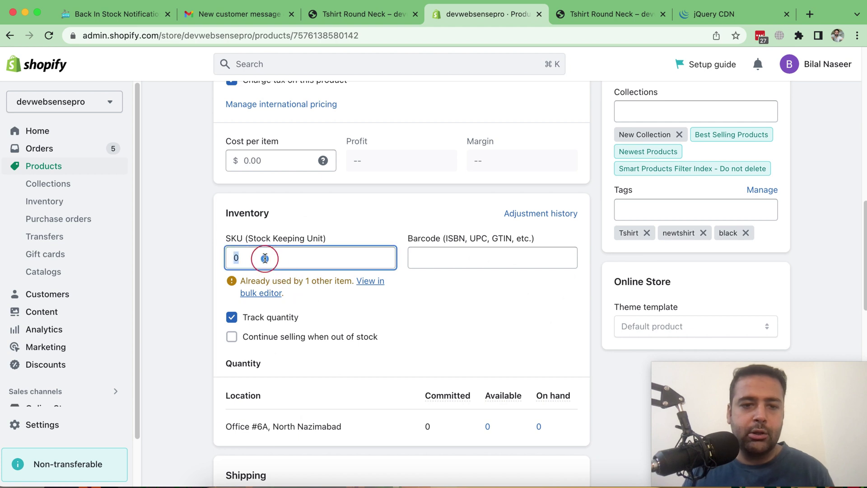
type("2")
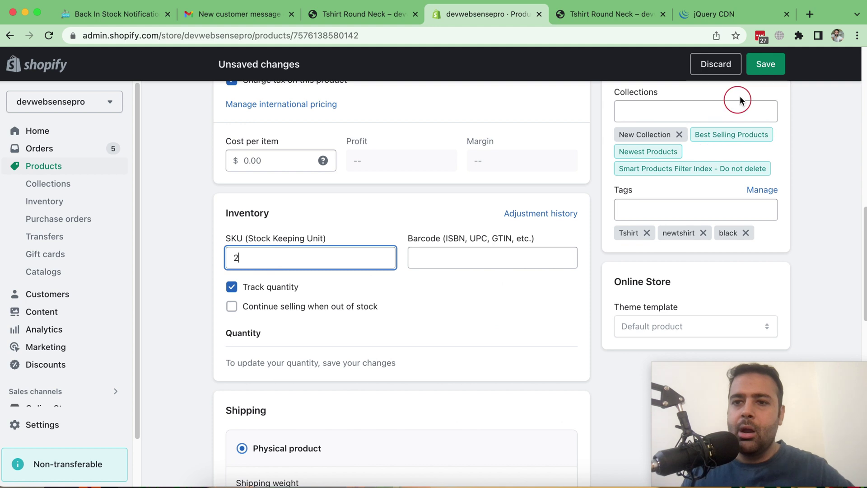
left_click(762, 72)
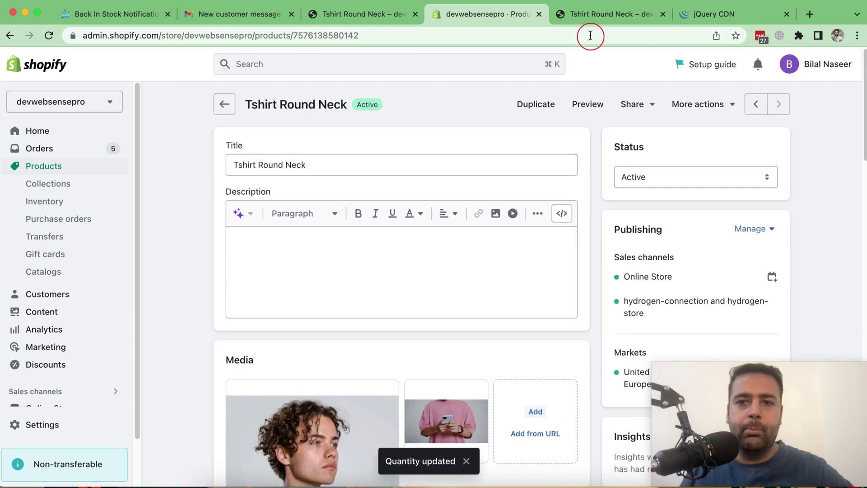
left_click(593, 14)
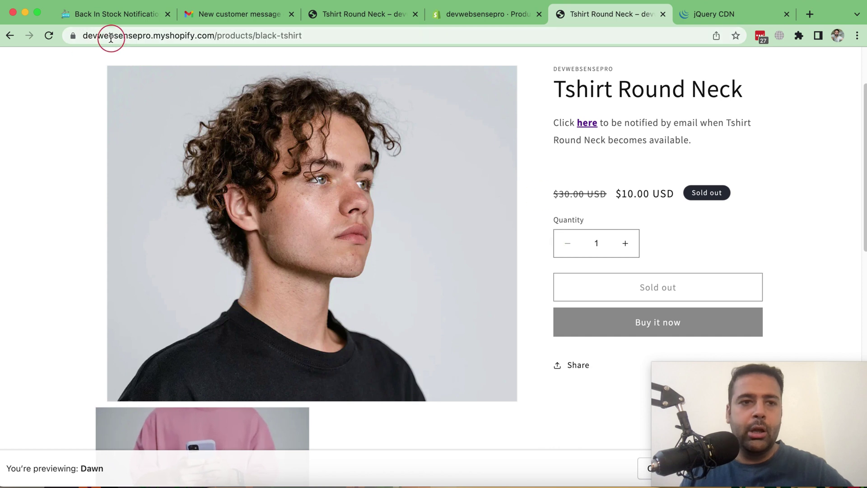
Reload the Tshirt Round Neck page so it shows Sale and Add to cart.
left_click(49, 36)
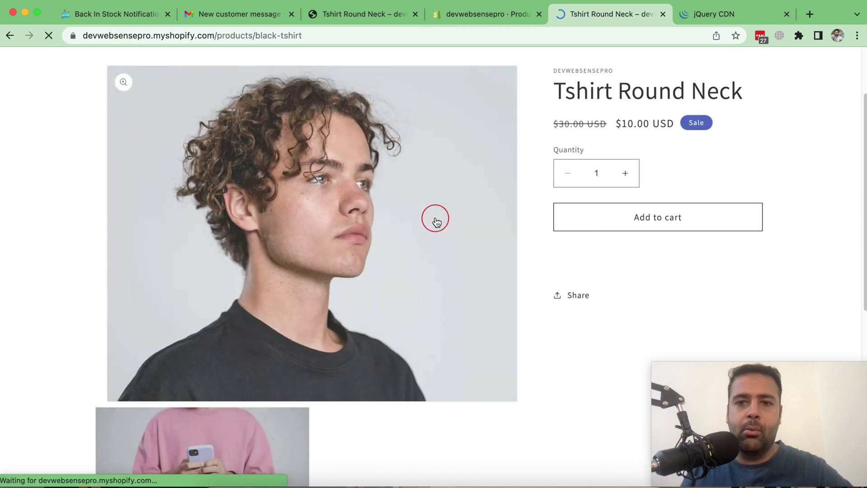